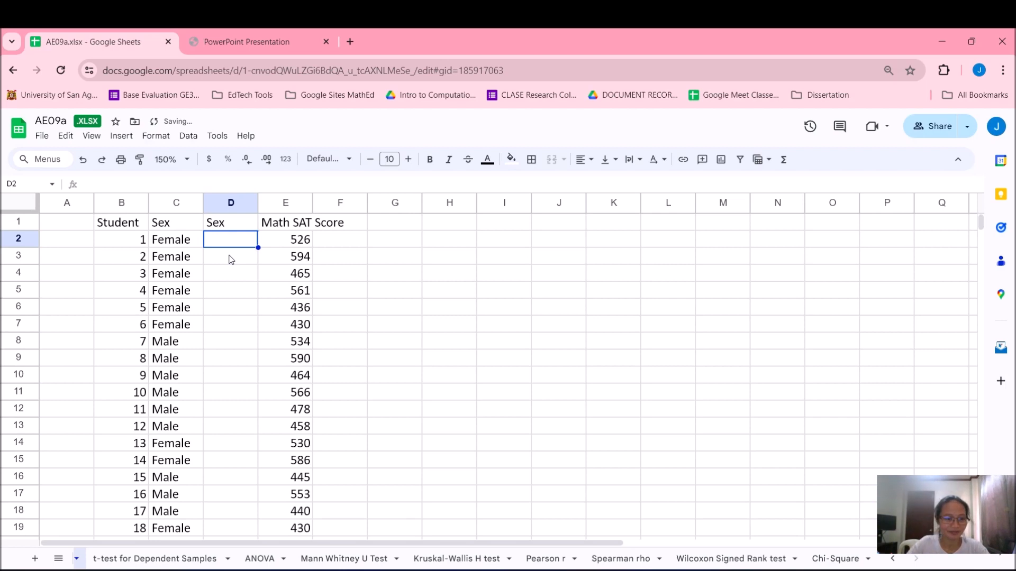
# Fill column D with numeric sex codes, 1 for Female and 2 for Male, for all 36 students
pyautogui.write('1')
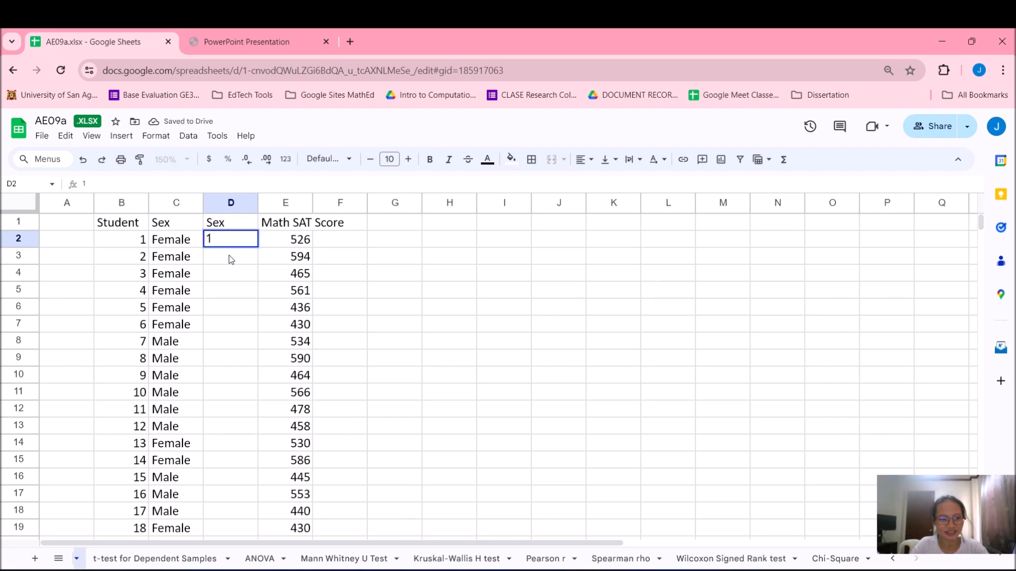
pyautogui.press('Return')
pyautogui.write('1')
pyautogui.press('Return')
pyautogui.write('2')
pyautogui.press('Return')
pyautogui.write('1')
pyautogui.press('Up')
pyautogui.write('1')
pyautogui.press('Return')
pyautogui.press('Down')
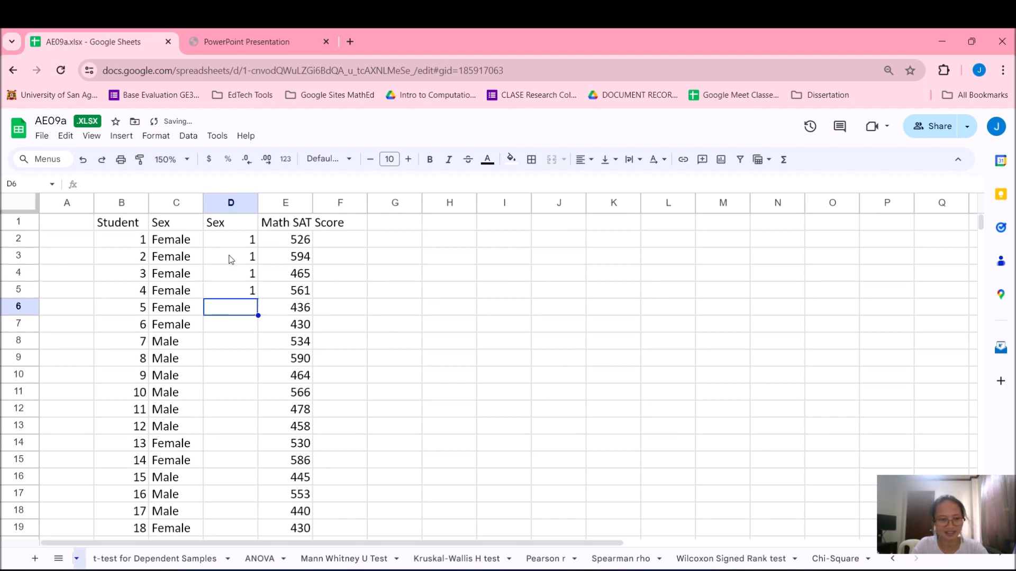
pyautogui.write('1')
pyautogui.press('Return')
pyautogui.write('1')
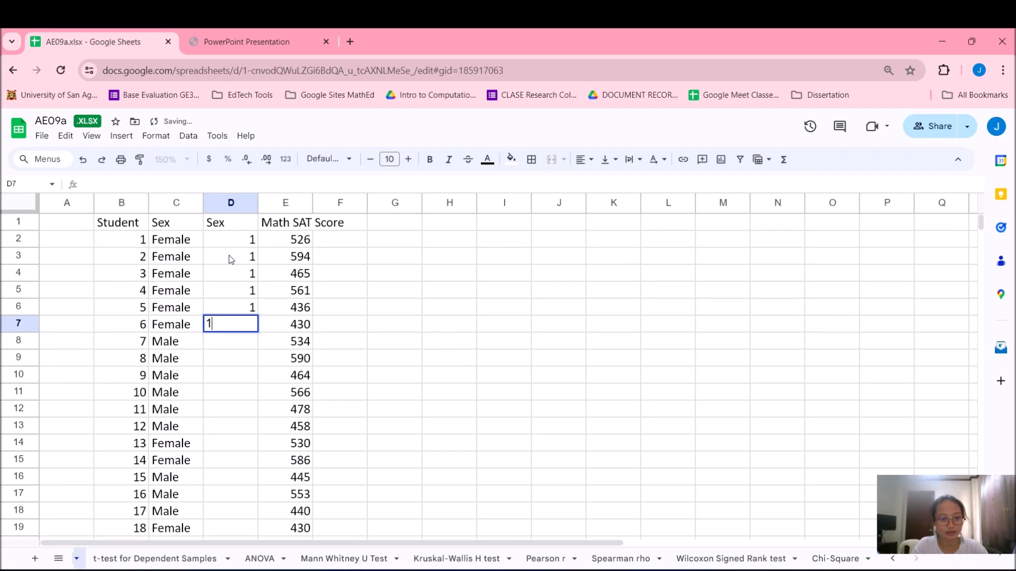
pyautogui.press('Return')
pyautogui.write('2')
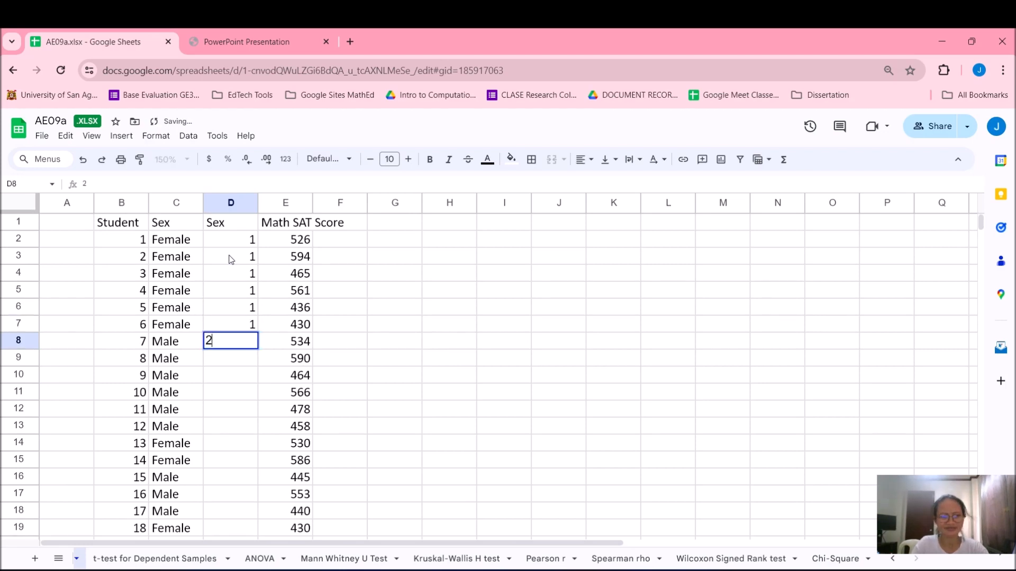
pyautogui.press('Return')
pyautogui.write('2')
pyautogui.press('Return')
pyautogui.write('2')
pyautogui.press('Return')
pyautogui.write('2')
pyautogui.press('Return')
pyautogui.write('2')
pyautogui.press('Return')
pyautogui.write('2')
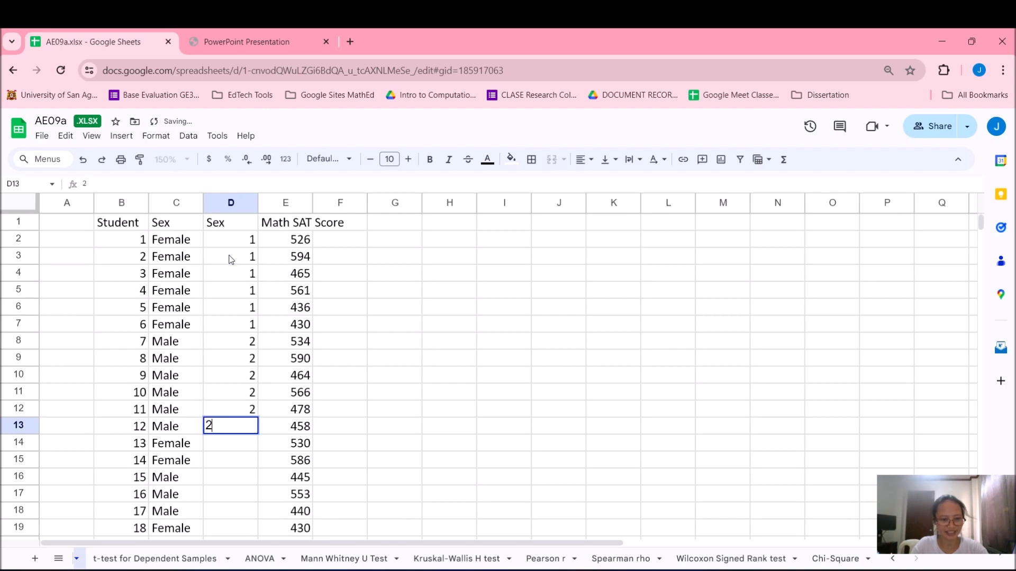
pyautogui.press('Return')
pyautogui.write('1')
pyautogui.press('Return')
pyautogui.write('1')
pyautogui.press('Return')
pyautogui.write('2')
pyautogui.press('Return')
pyautogui.write('2')
pyautogui.press('Return')
pyautogui.write('2')
pyautogui.press('Return')
pyautogui.write('1')
pyautogui.press('Return')
pyautogui.write('1')
pyautogui.press('Return')
pyautogui.write('1')
pyautogui.press('Return')
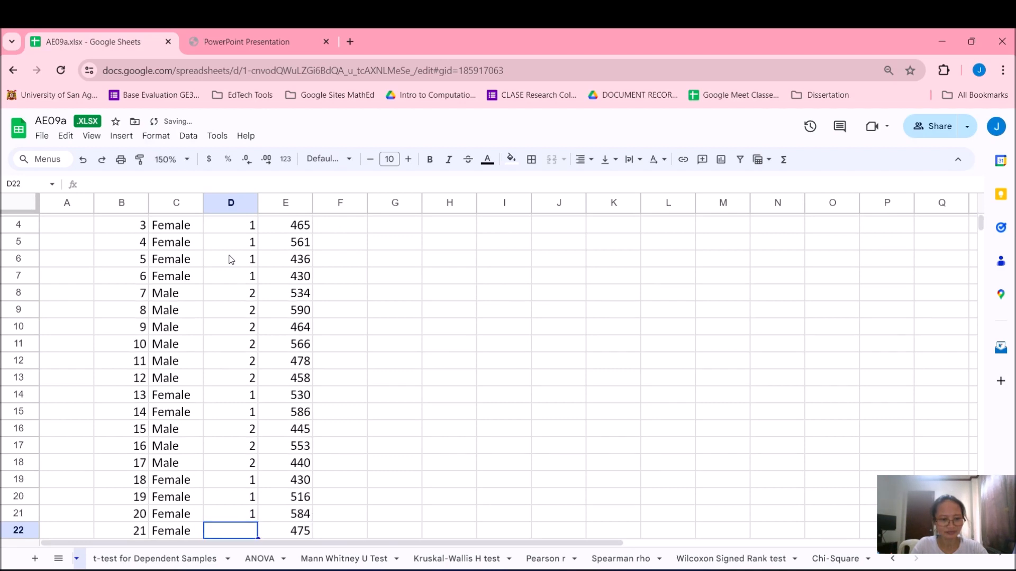
pyautogui.write('1')
pyautogui.press('Return')
pyautogui.write('1')
pyautogui.press('Return')
pyautogui.write('1')
pyautogui.press('Return')
pyautogui.write('1')
pyautogui.press('Return')
pyautogui.write('1')
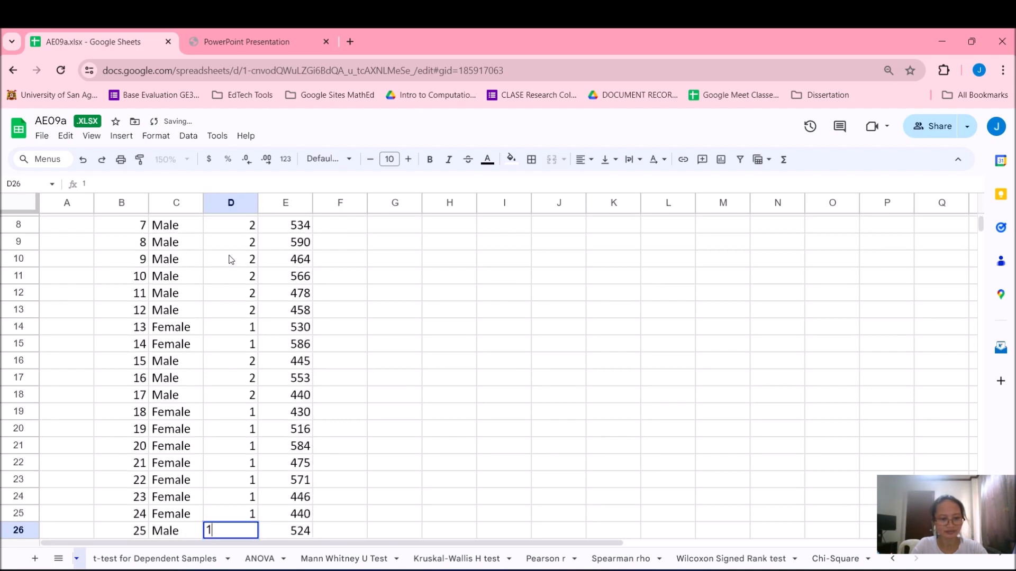
pyautogui.press('BackSpace')
pyautogui.write('2')
pyautogui.press('Return')
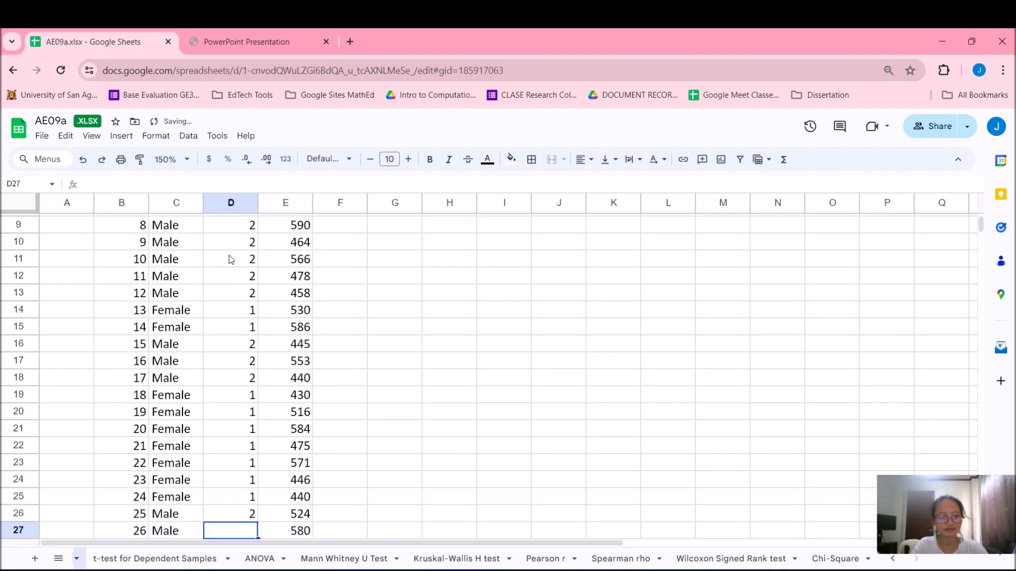
pyautogui.write('2')
pyautogui.press('Return')
pyautogui.write('2')
pyautogui.press('Return')
pyautogui.write('2')
pyautogui.press('Return')
pyautogui.write('2 2')
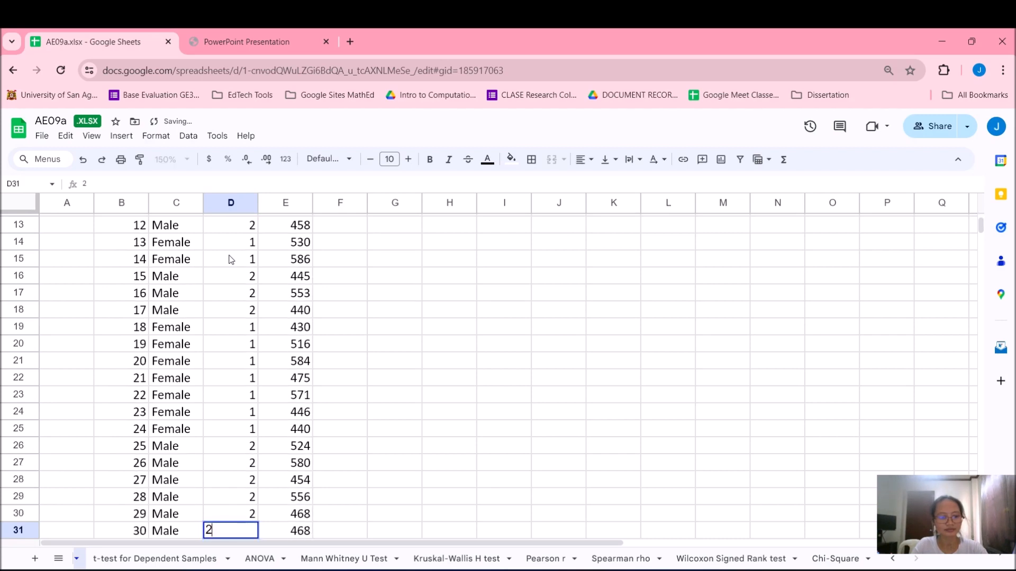
pyautogui.press('Return')
pyautogui.write('1')
pyautogui.press('Return')
pyautogui.write('1')
pyautogui.press('Return')
pyautogui.write('1')
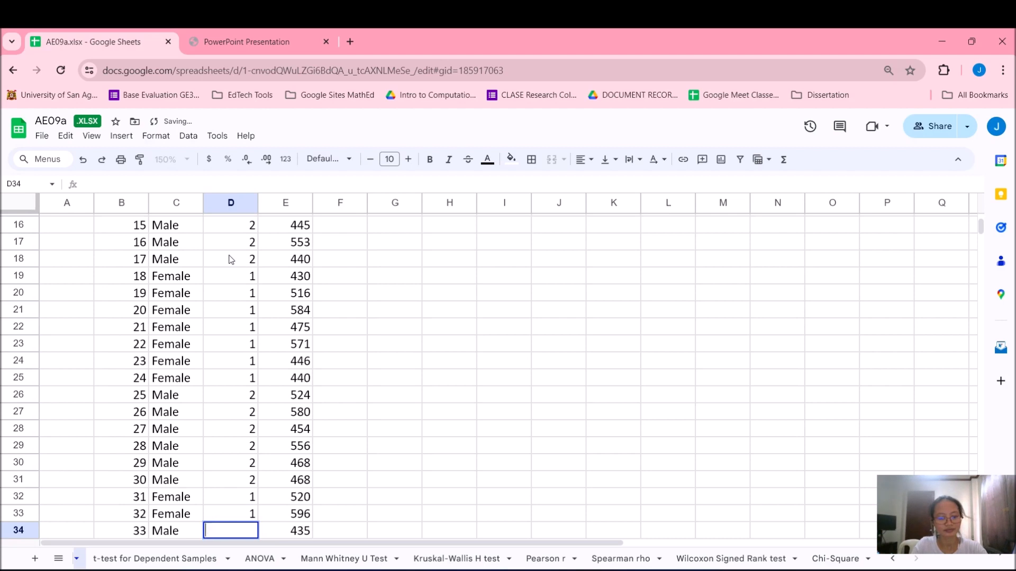
pyautogui.write('2')
pyautogui.press('Return')
pyautogui.write('2')
pyautogui.press('Return')
pyautogui.write('2')
pyautogui.press('Return')
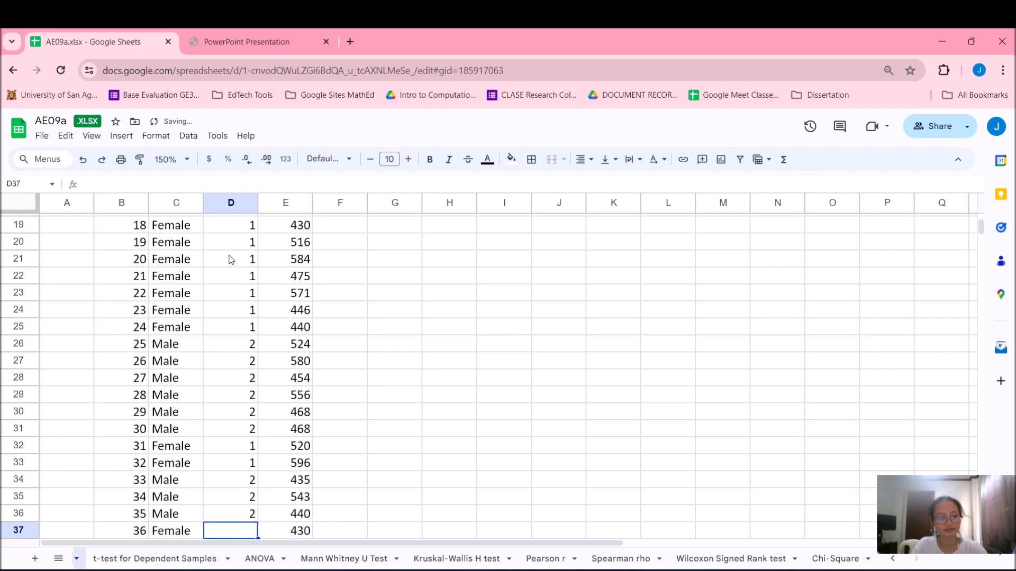
pyautogui.write('1')
pyautogui.press('Return')
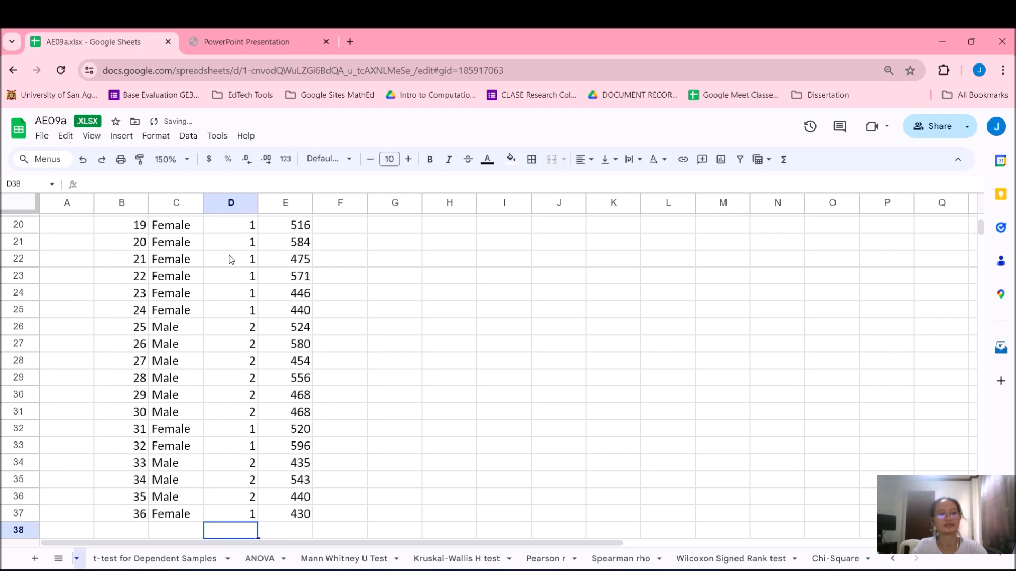
# Switch to SPSS and, in Variable View, create two variables named sex and math_sat_score
pyautogui.scroll(6, 235, 296)
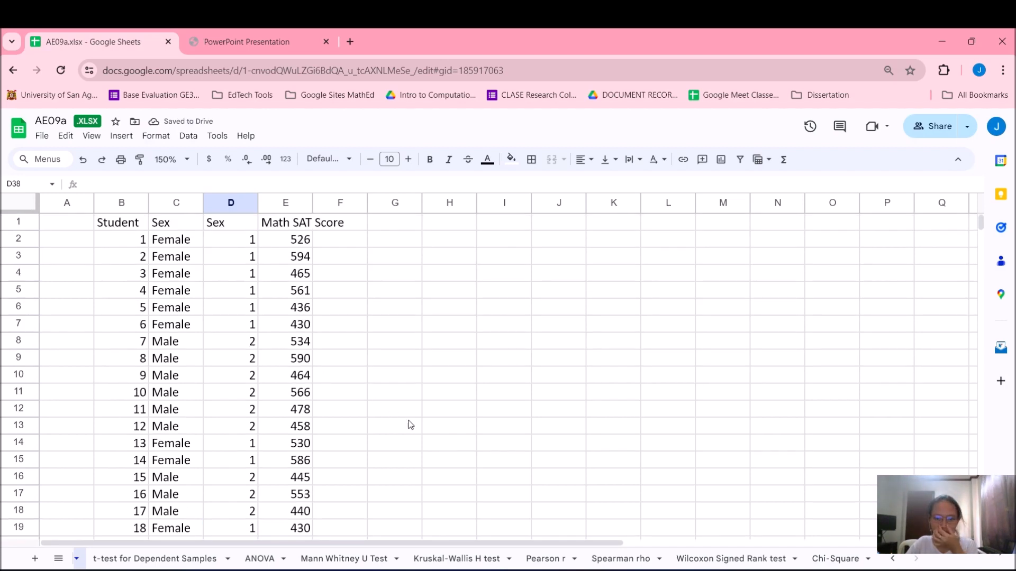
pyautogui.moveTo(609, 569)
pyautogui.click(600, 491)
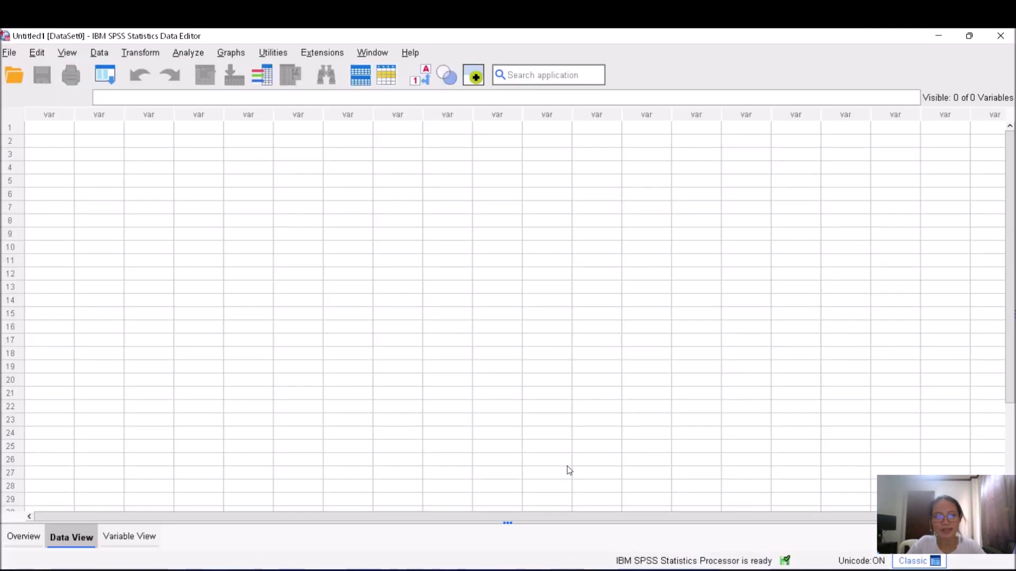
pyautogui.click(131, 538)
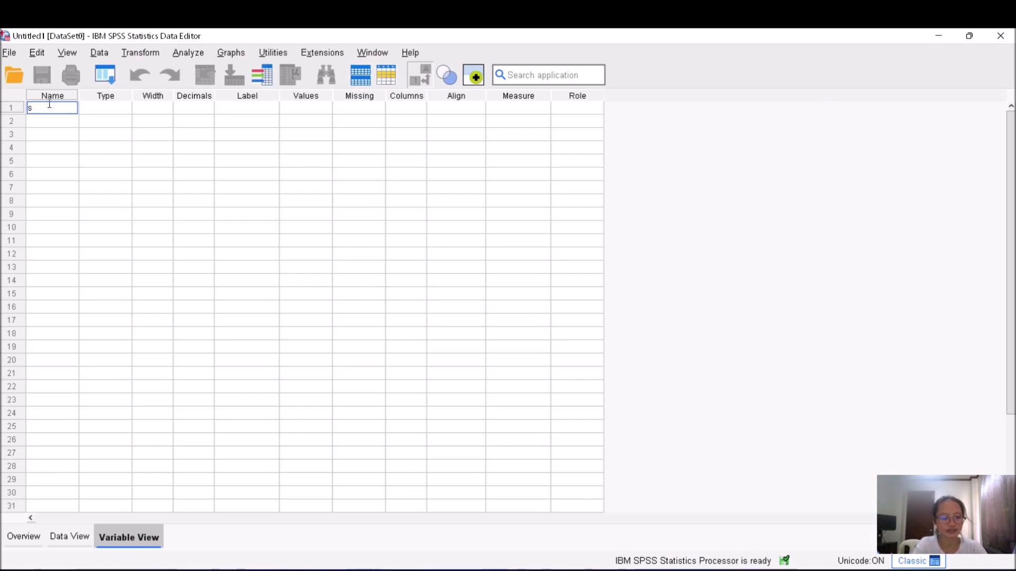
pyautogui.write('sex')
pyautogui.press('Return')
pyautogui.write('math sa')
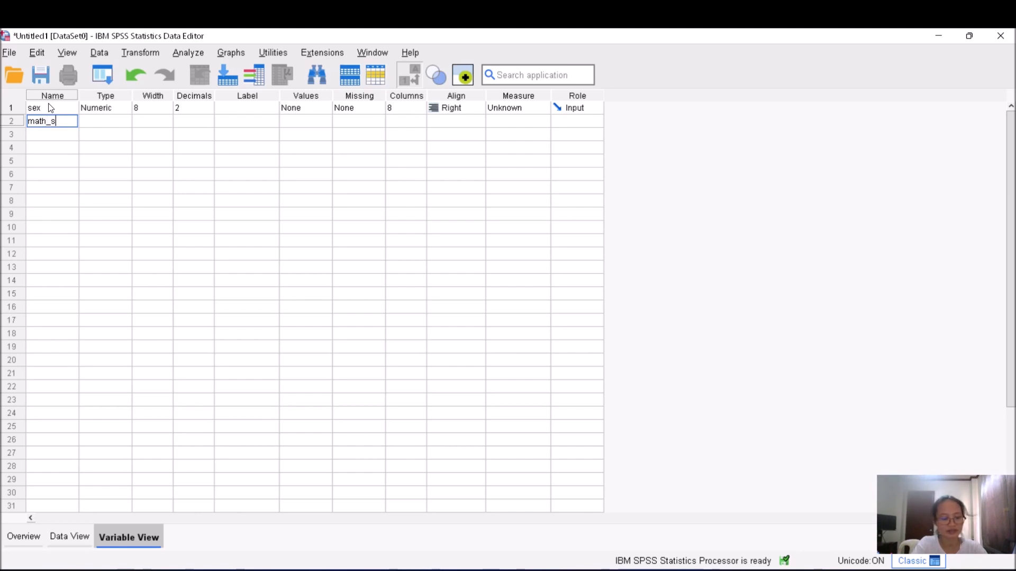
pyautogui.write('t_score')
pyautogui.press('Return')
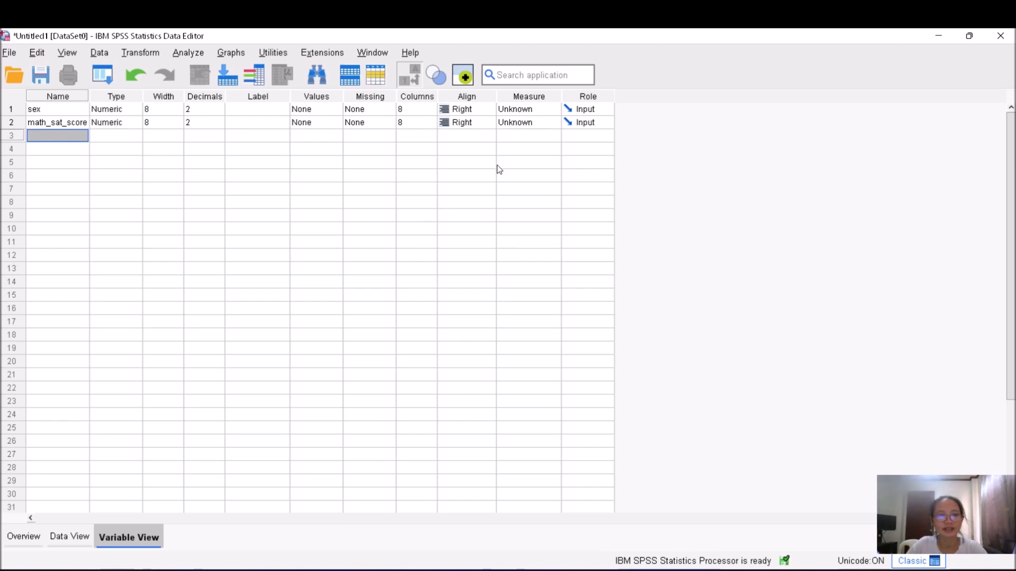
# Set the measure of sex to Nominal and of math_sat_score to Scale
pyautogui.click(520, 109)
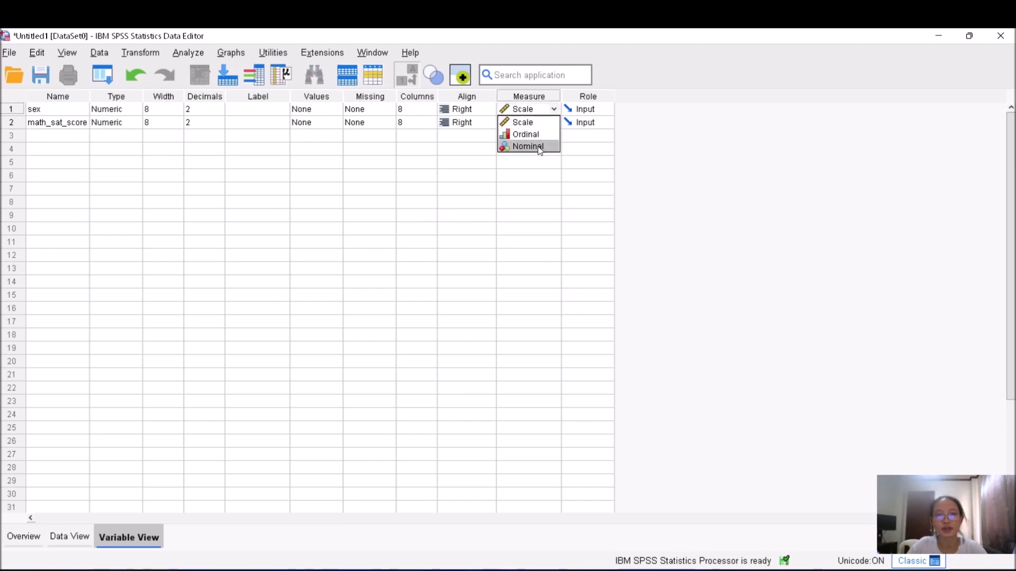
pyautogui.click(534, 147)
pyautogui.click(519, 124)
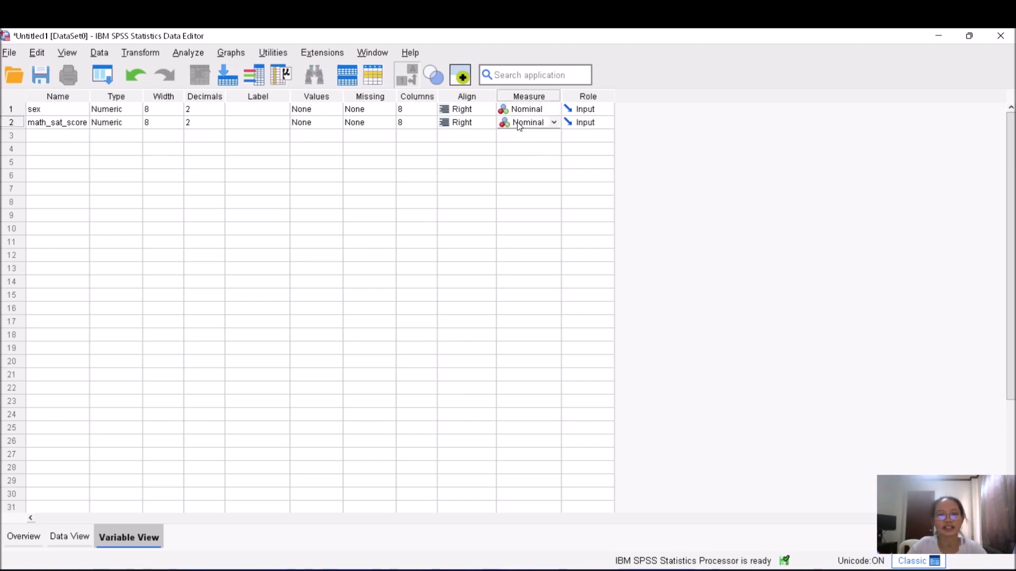
pyautogui.click(517, 121)
pyautogui.click(529, 139)
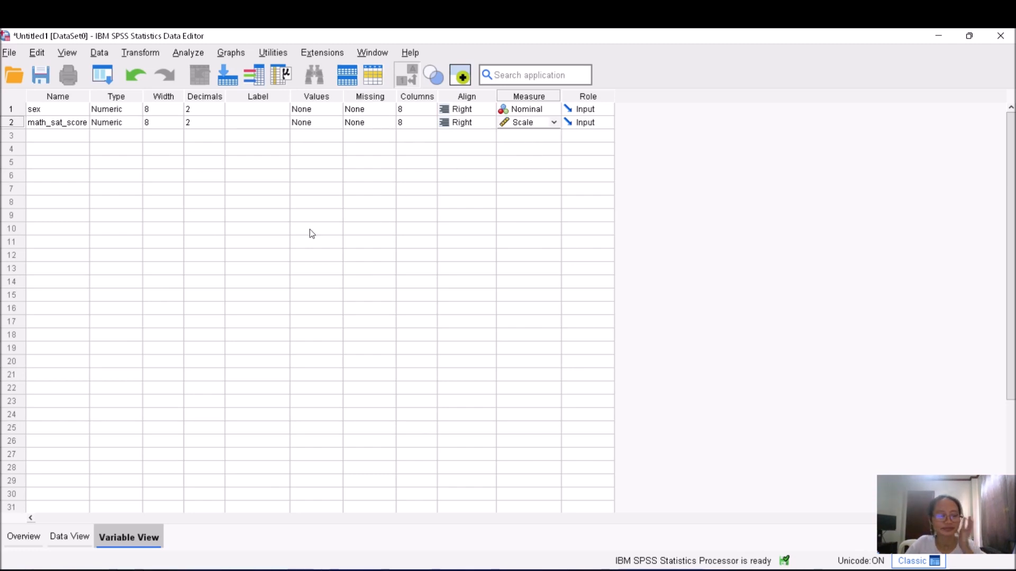
# Set the decimals of both math_sat_score and sex to 0
pyautogui.click(201, 125)
pyautogui.click(219, 126)
pyautogui.click(219, 125)
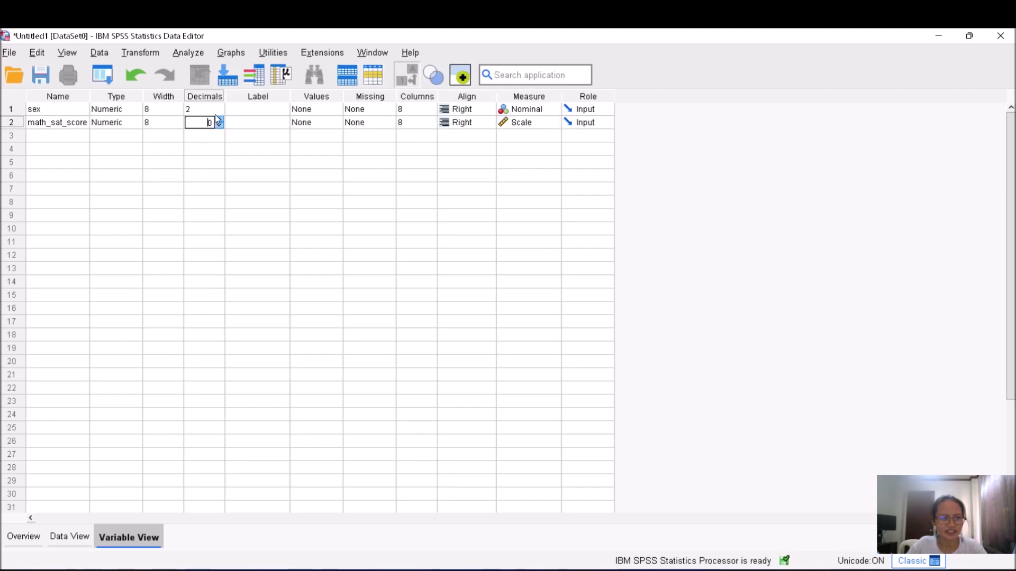
pyautogui.click(212, 112)
pyautogui.click(221, 112)
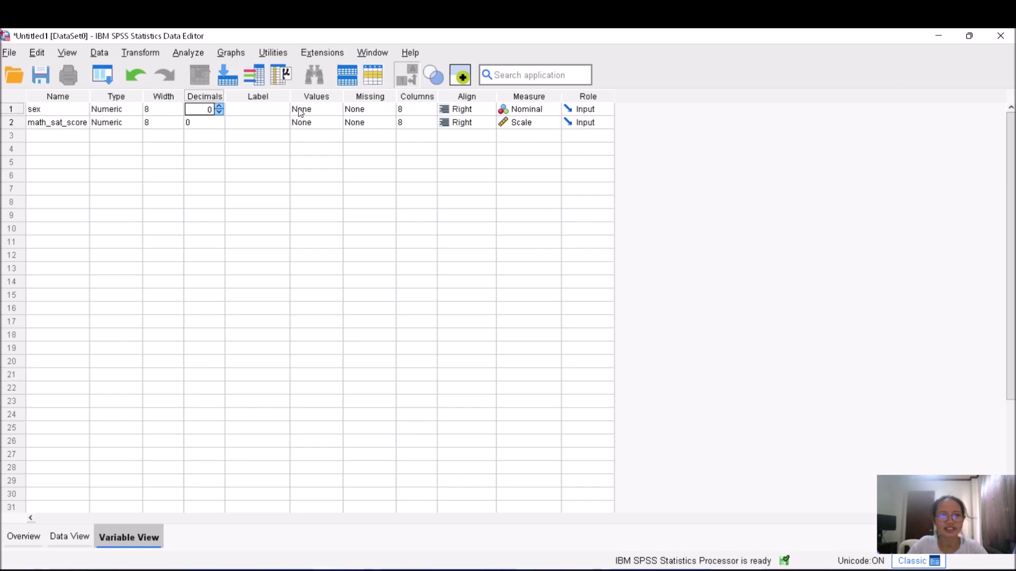
# Define value labels for sex: 1 as female and 2 as male
pyautogui.click(322, 110)
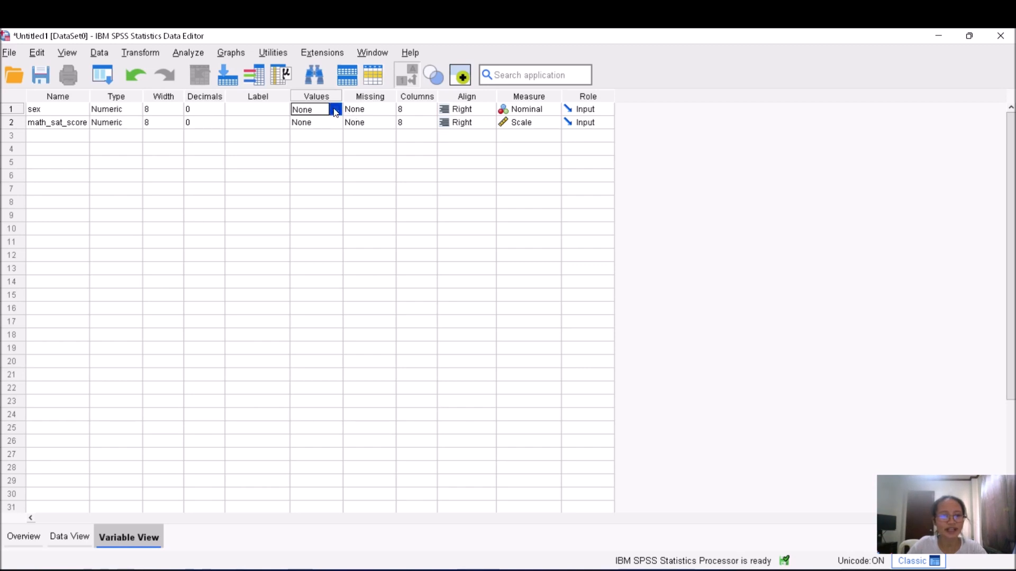
pyautogui.click(335, 109)
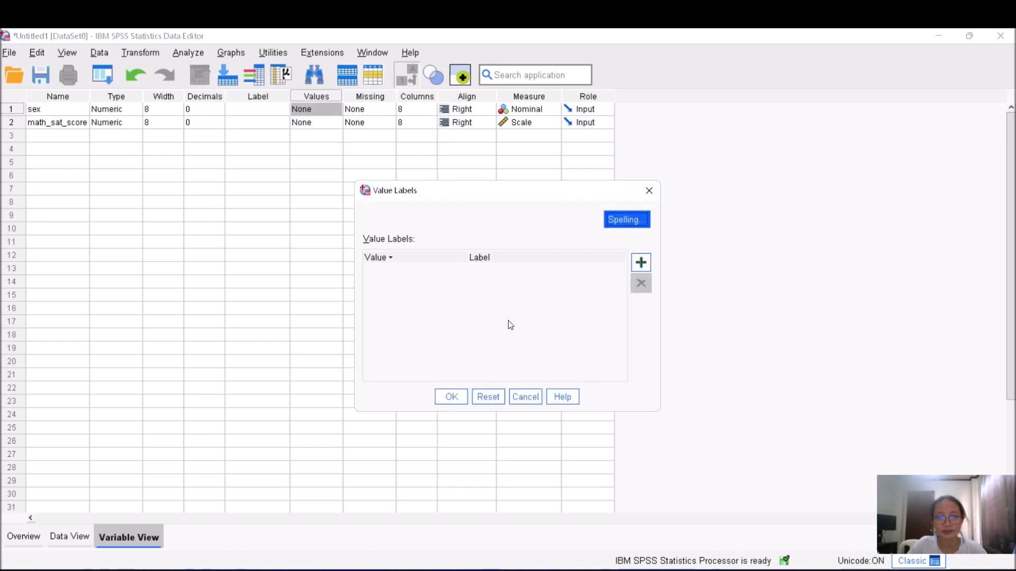
pyautogui.click(641, 263)
pyautogui.write('1')
pyautogui.click(488, 270)
pyautogui.write('female')
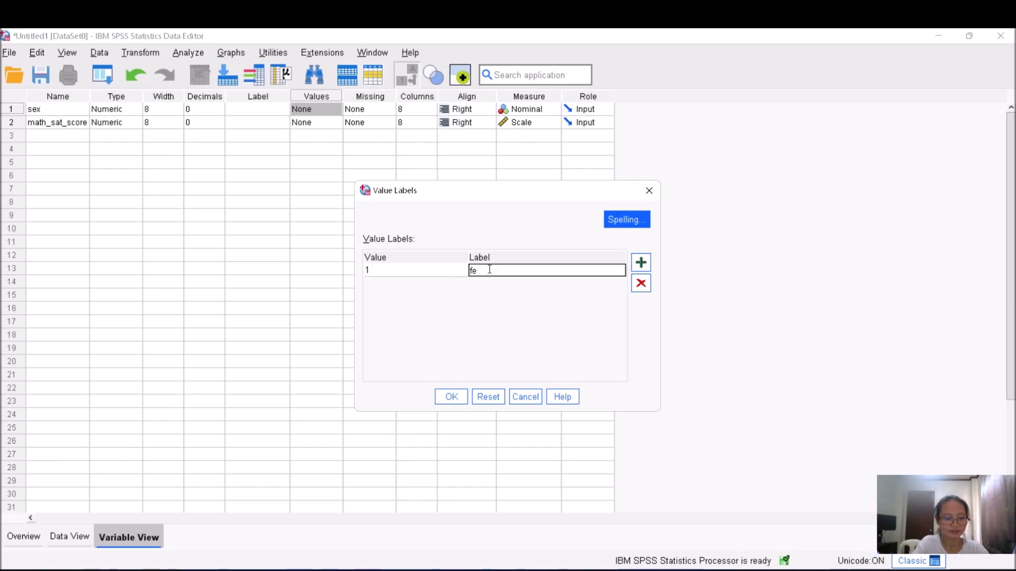
pyautogui.click(640, 262)
pyautogui.write('2')
pyautogui.click(488, 283)
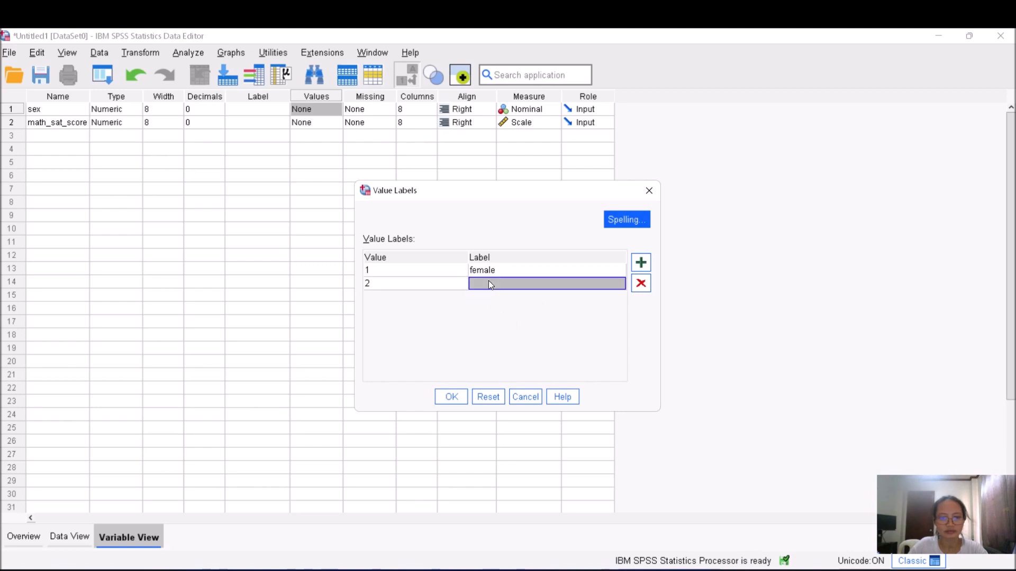
pyautogui.write('male')
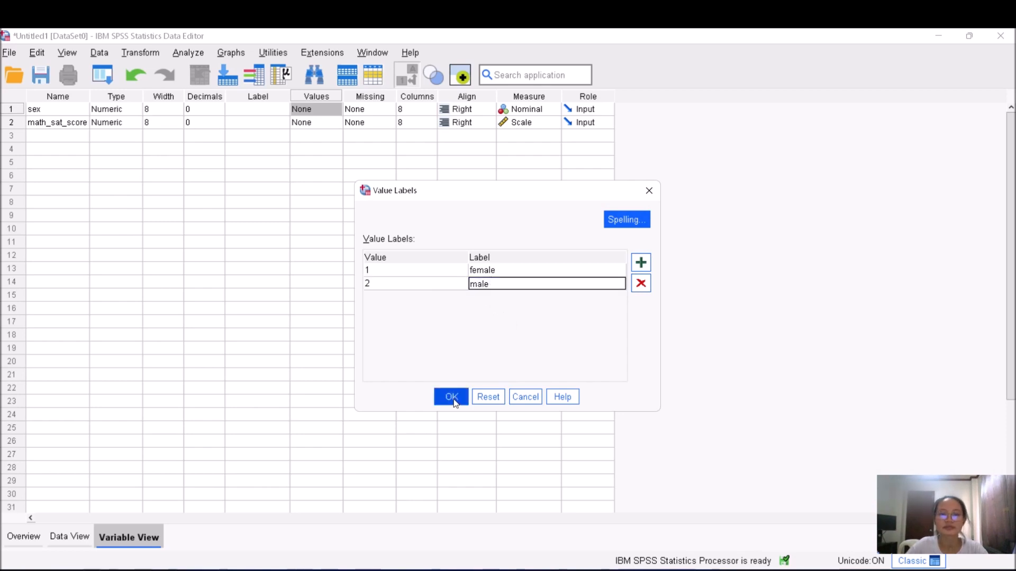
pyautogui.click(454, 396)
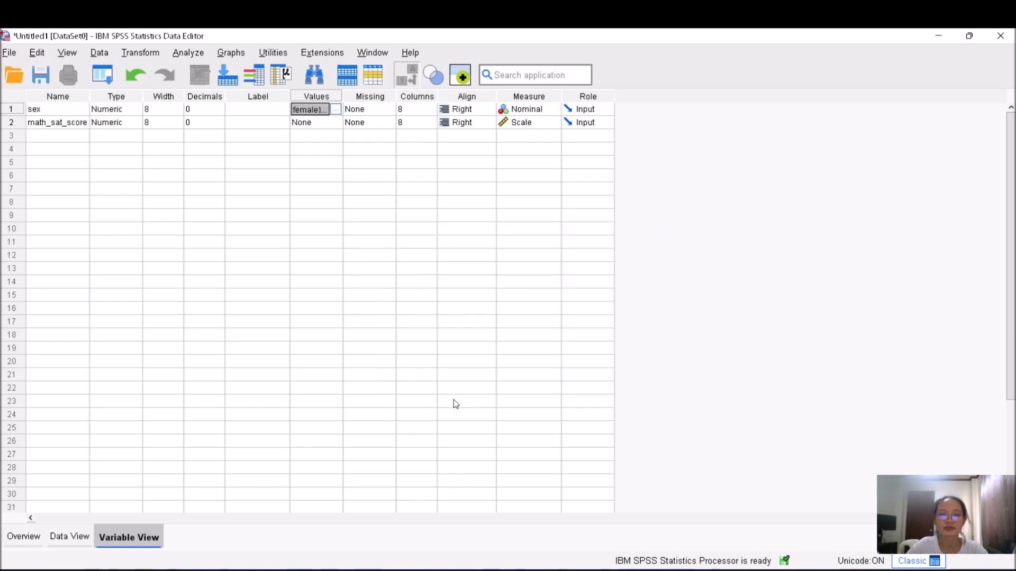
# Copy the sex codes and math scores in D2:E37 from the spreadsheet
pyautogui.click(70, 537)
pyautogui.moveTo(641, 569)
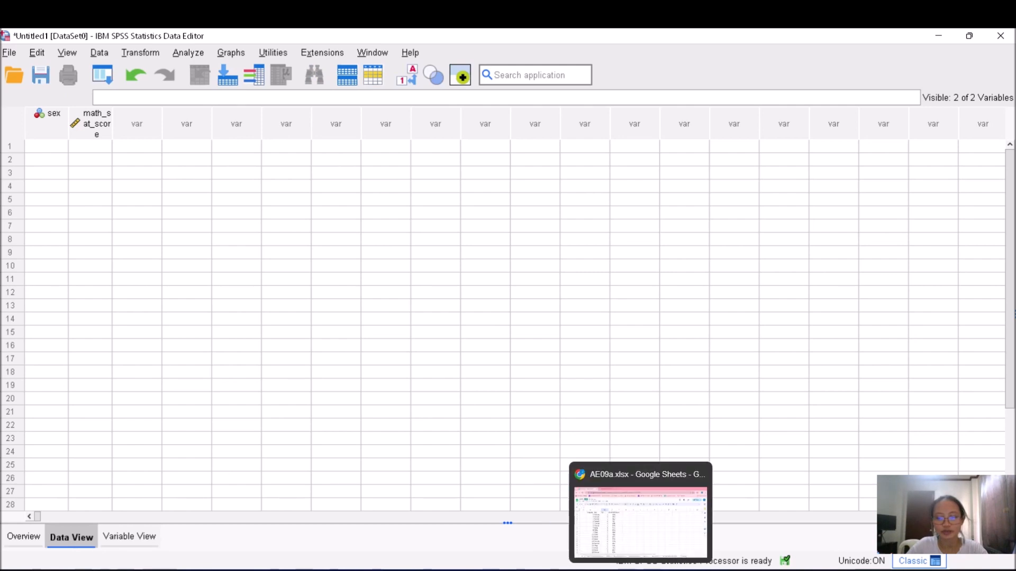
pyautogui.click(623, 544)
pyautogui.moveTo(251, 240); pyautogui.dragTo(306, 411)
pyautogui.hotkey('ctrl', 'c')
# Paste the copied data into SPSS Data View starting at the first sex cell
pyautogui.moveTo(670, 569)
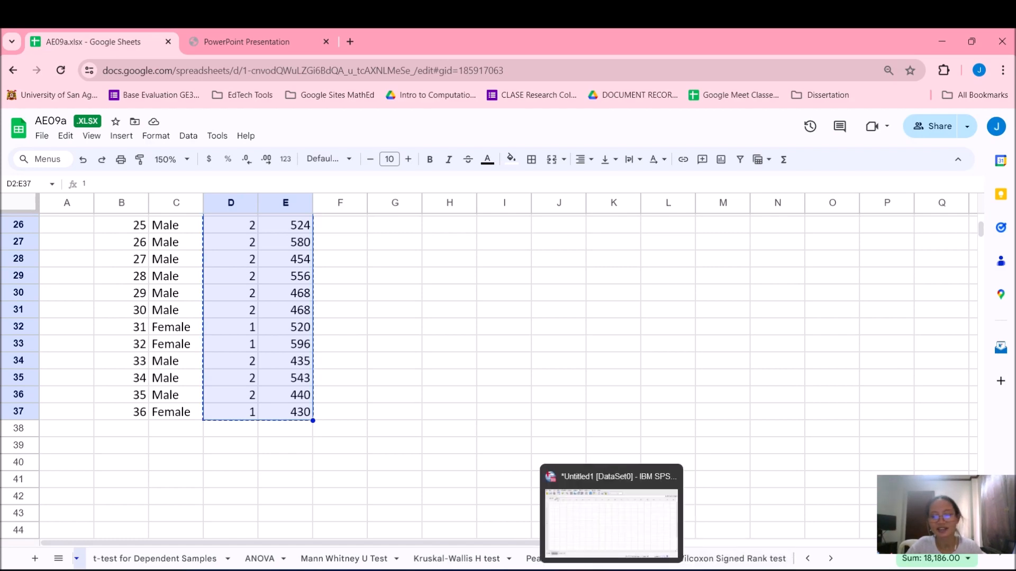
pyautogui.click(611, 521)
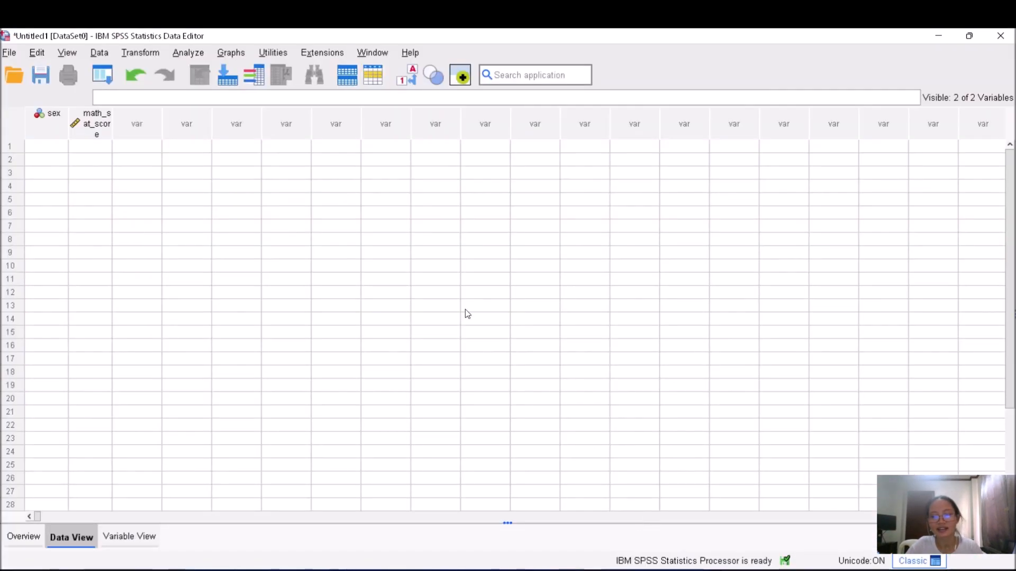
pyautogui.click(48, 147)
pyautogui.hotkey('ctrl', 'v')
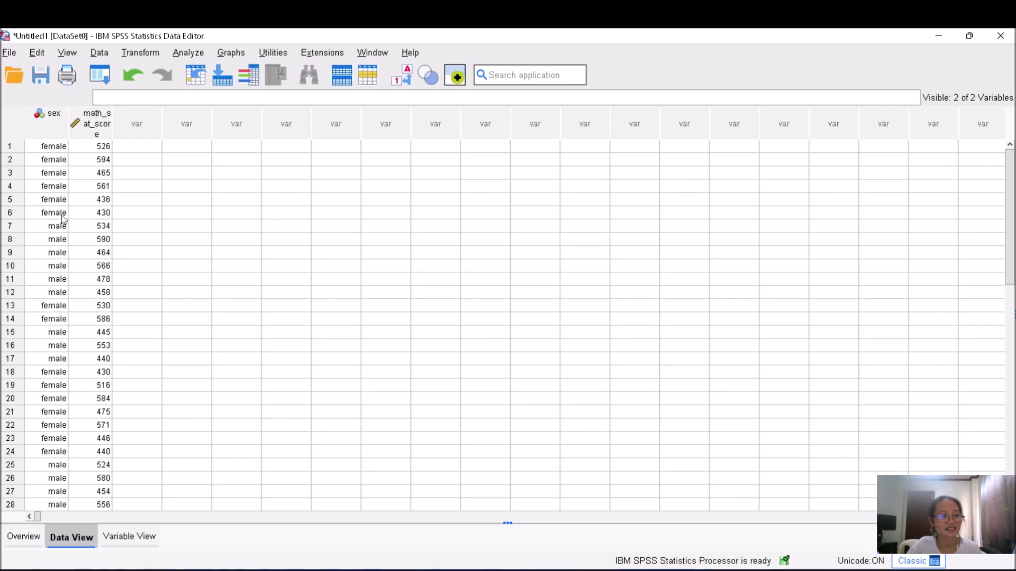
pyautogui.scroll(-3, 77, 236)
pyautogui.scroll(3, 77, 236)
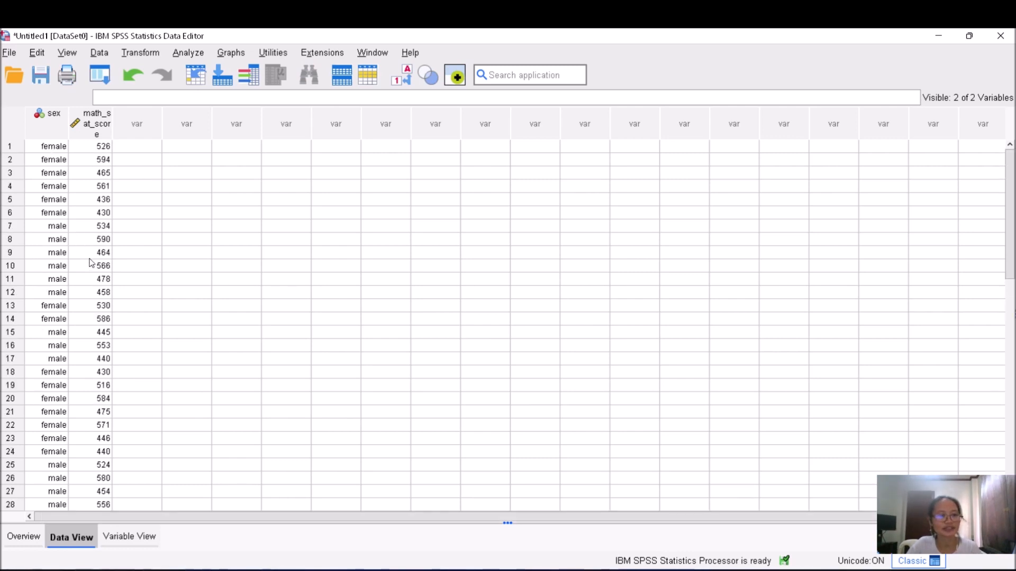
pyautogui.click(405, 79)
pyautogui.click(402, 77)
pyautogui.scroll(-4, 149, 324)
pyautogui.scroll(4, 148, 324)
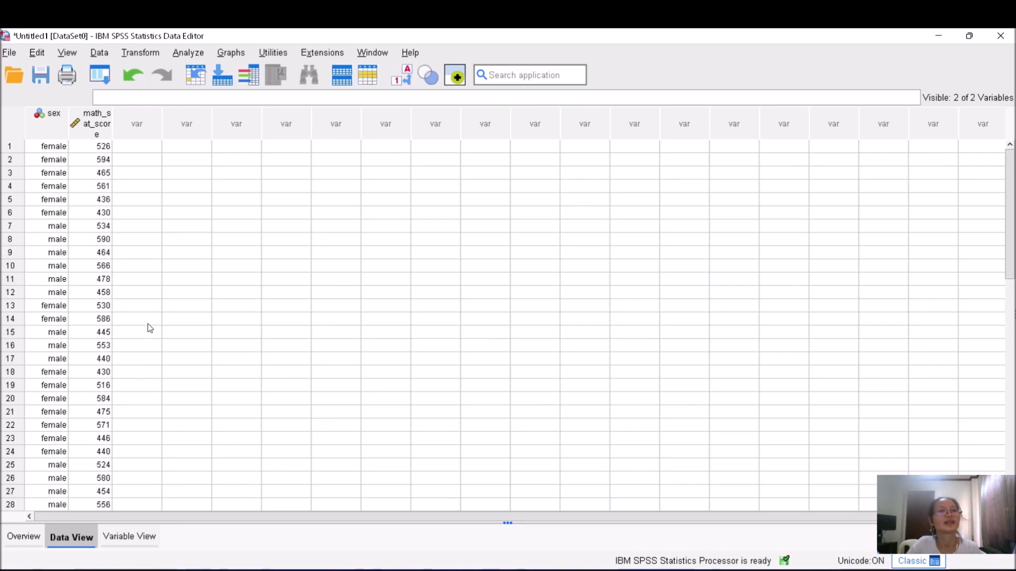
# Open the Independent-Samples T Test and set math_sat_score as the test variable
pyautogui.click(188, 53)
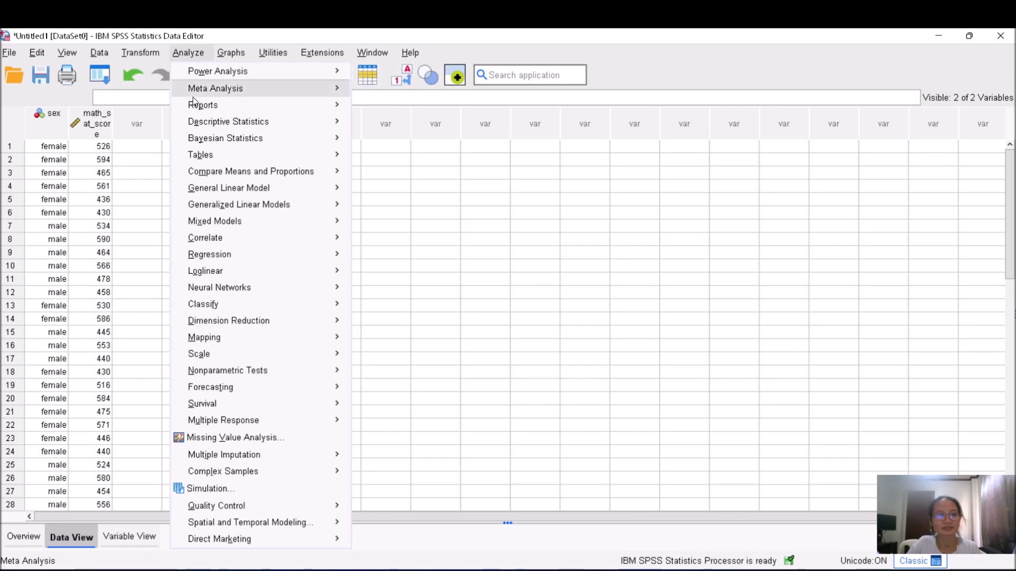
pyautogui.moveTo(232, 175)
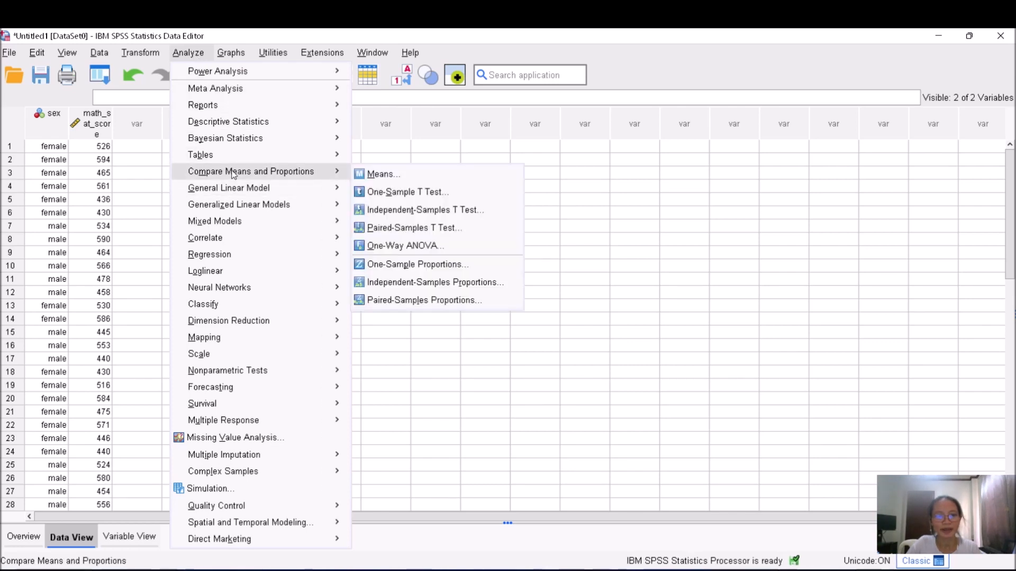
pyautogui.click(407, 211)
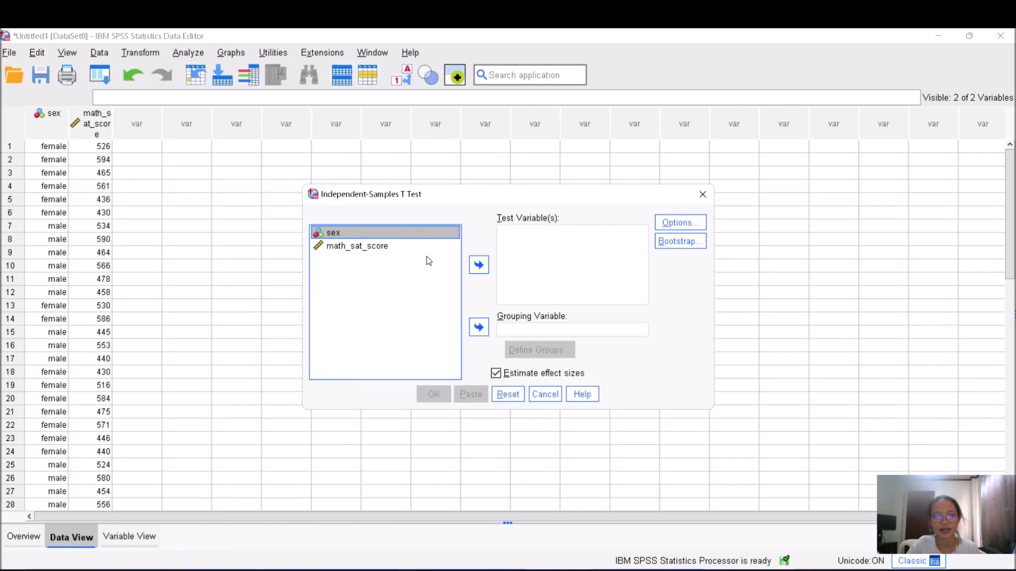
pyautogui.click(369, 246)
pyautogui.click(479, 266)
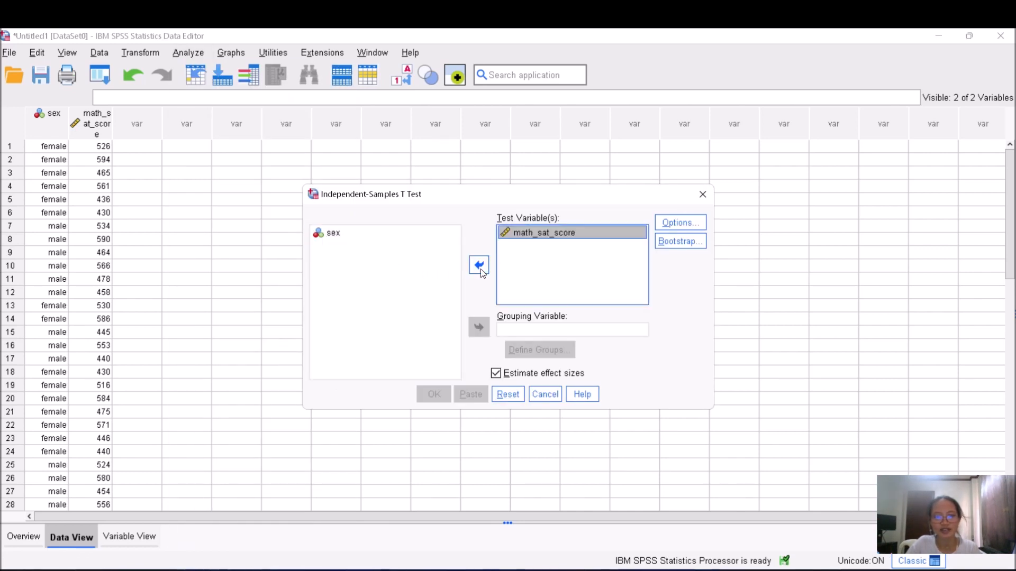
# Set sex as the grouping variable, defining Group 1 as 1 and Group 2 as 2
pyautogui.click(348, 236)
pyautogui.click(487, 331)
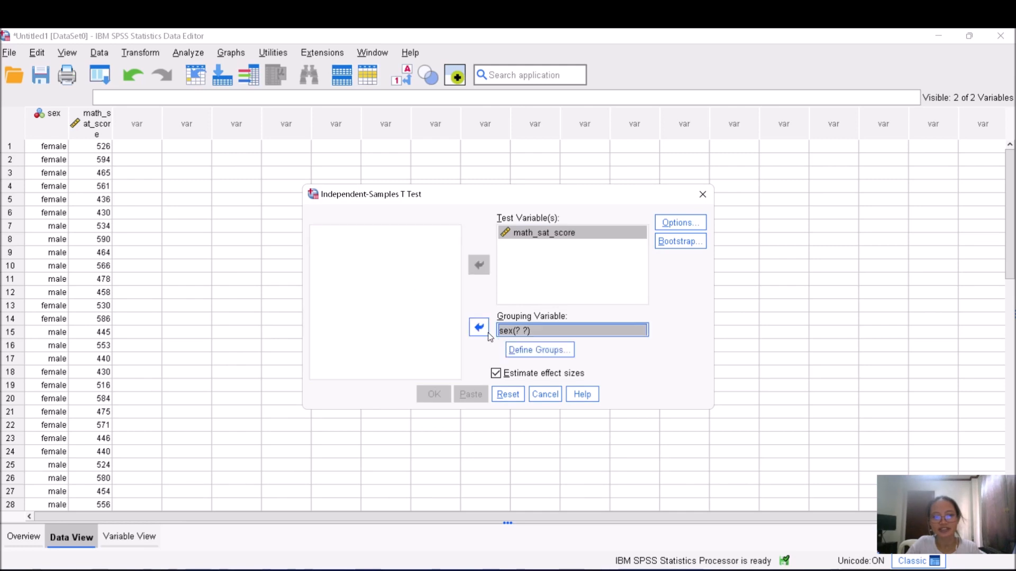
pyautogui.click(543, 356)
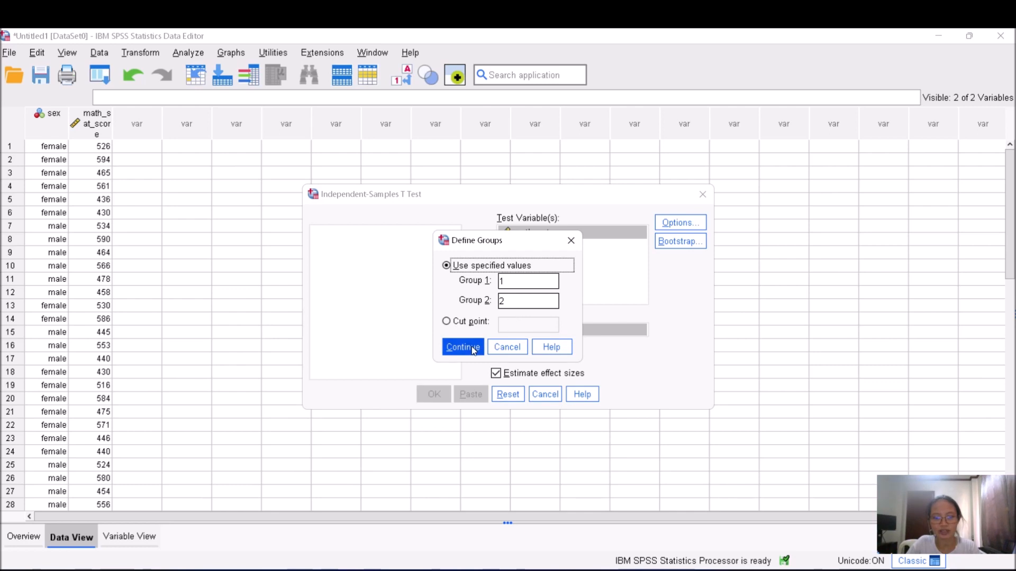
pyautogui.click(470, 351)
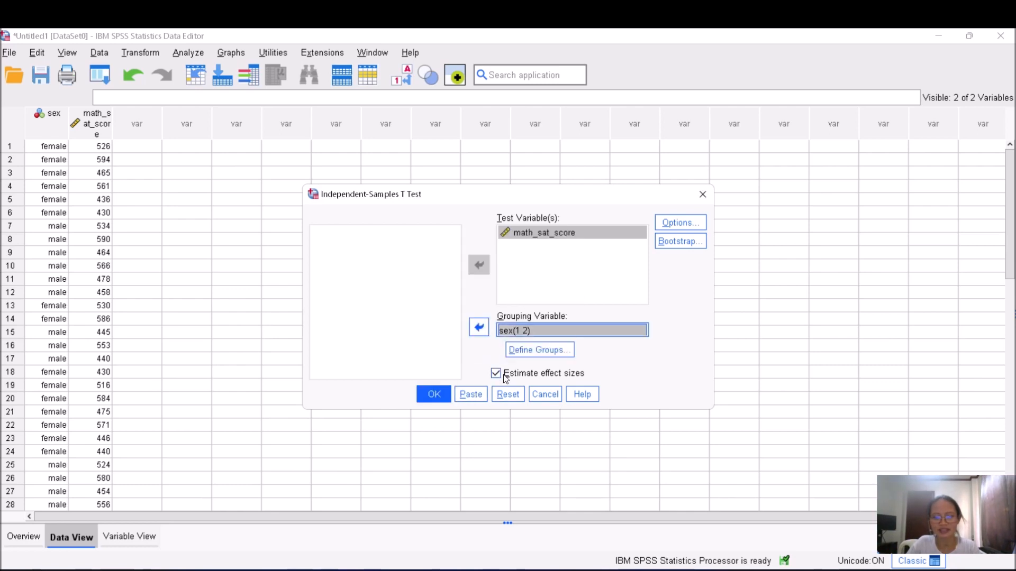
# Check the test options, keep them unchanged, and run the independent-samples t test
pyautogui.click(690, 226)
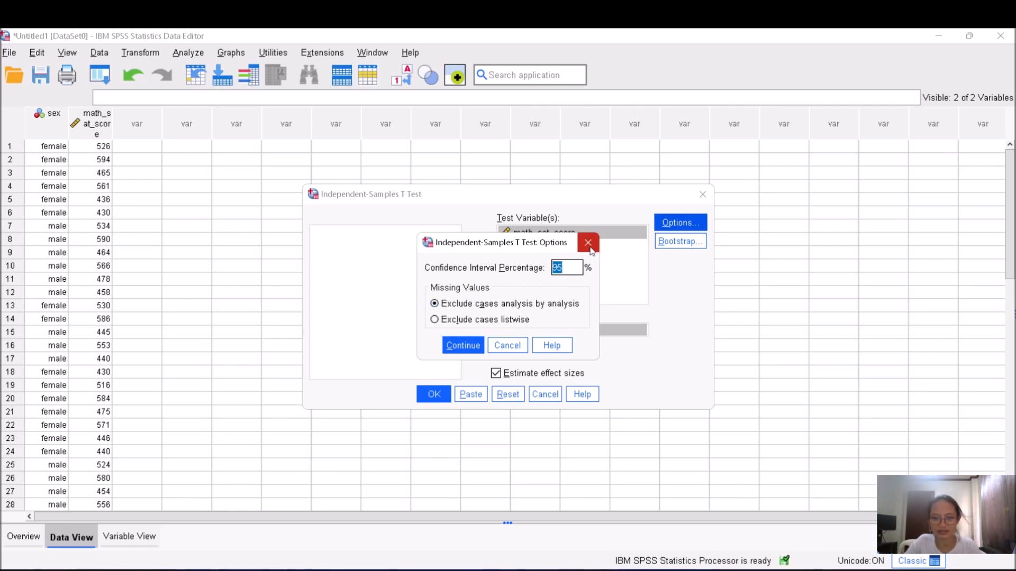
pyautogui.click(461, 345)
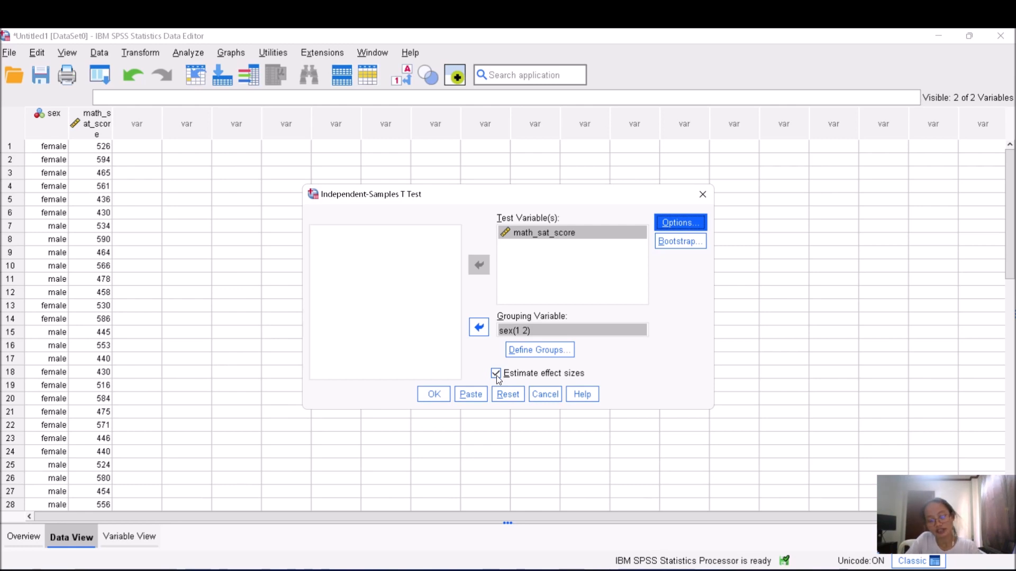
pyautogui.click(434, 394)
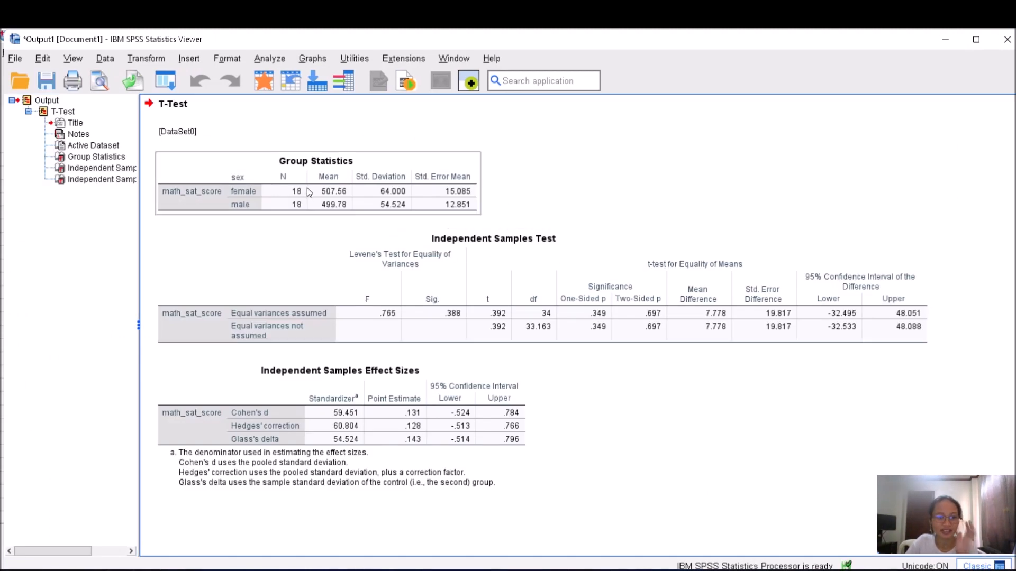
# Copy the Group Statistics table from the output and paste it into the spreadsheet at cell I4
pyautogui.click(314, 205)
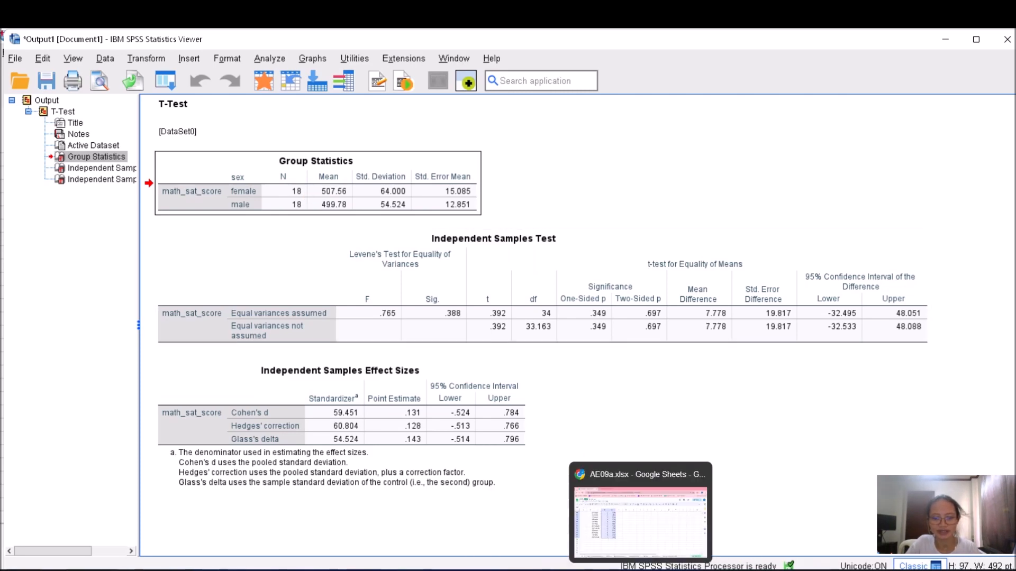
pyautogui.click(653, 534)
pyautogui.click(527, 278)
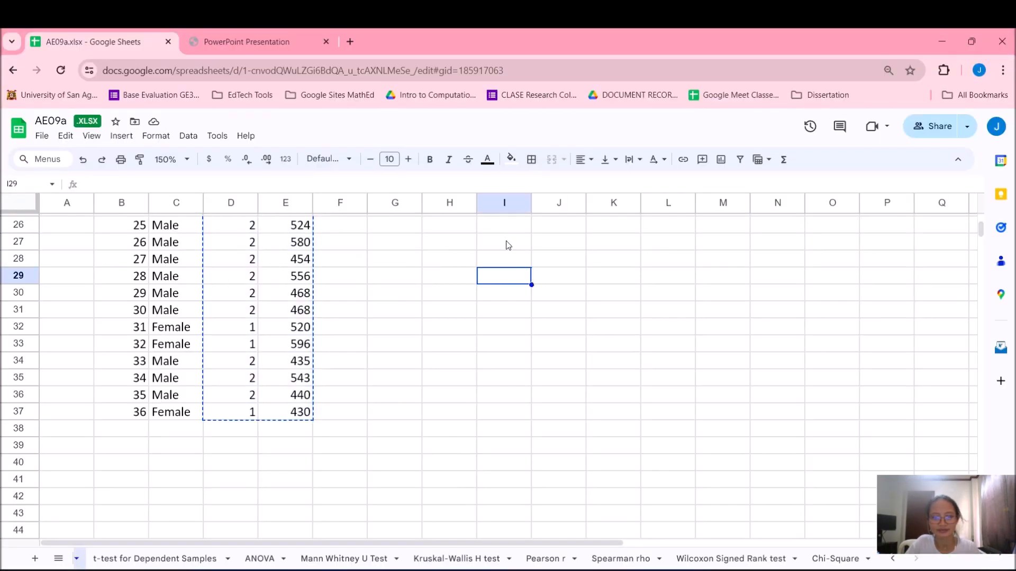
pyautogui.scroll(8, 508, 265)
pyautogui.click(522, 275)
pyautogui.hotkey('ctrl', 'v')
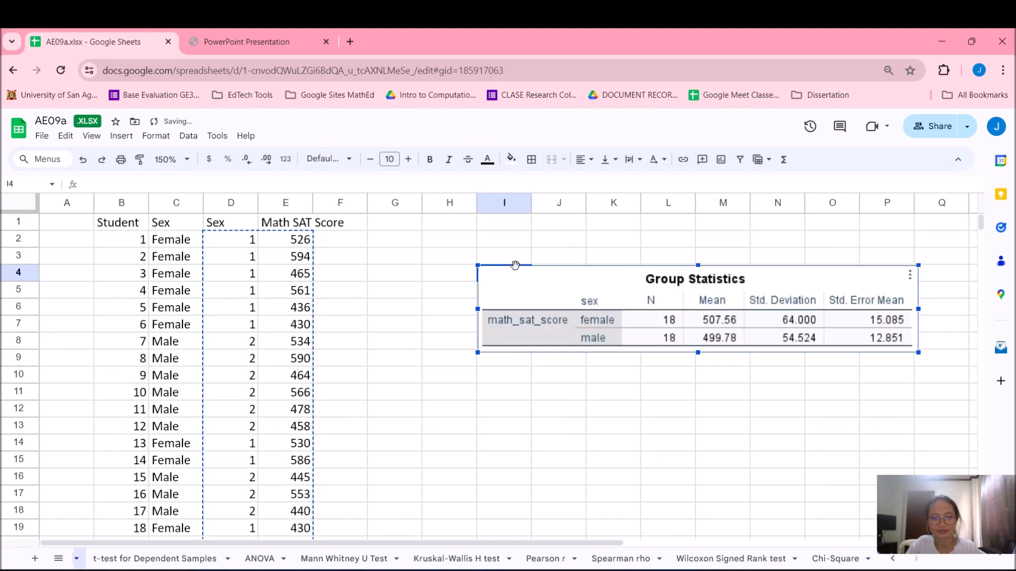
# Copy the Independent Samples Test table from the output viewer
pyautogui.moveTo(611, 569)
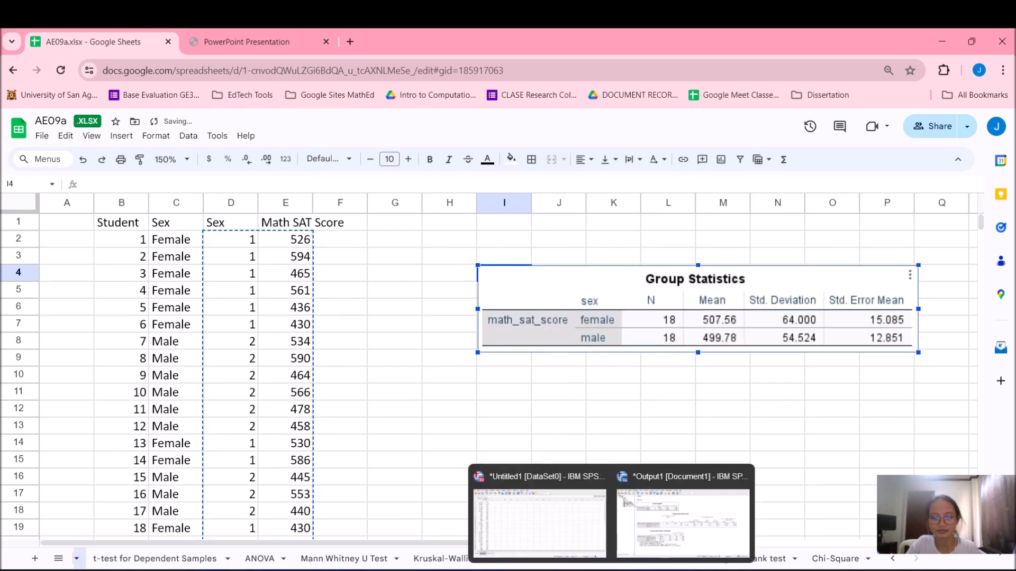
pyautogui.click(679, 508)
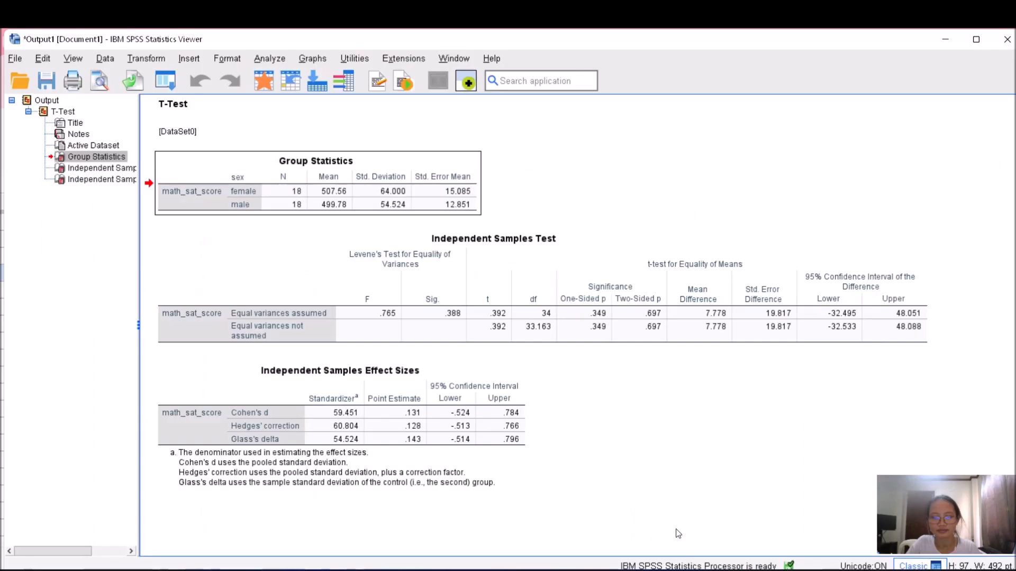
pyautogui.click(309, 315)
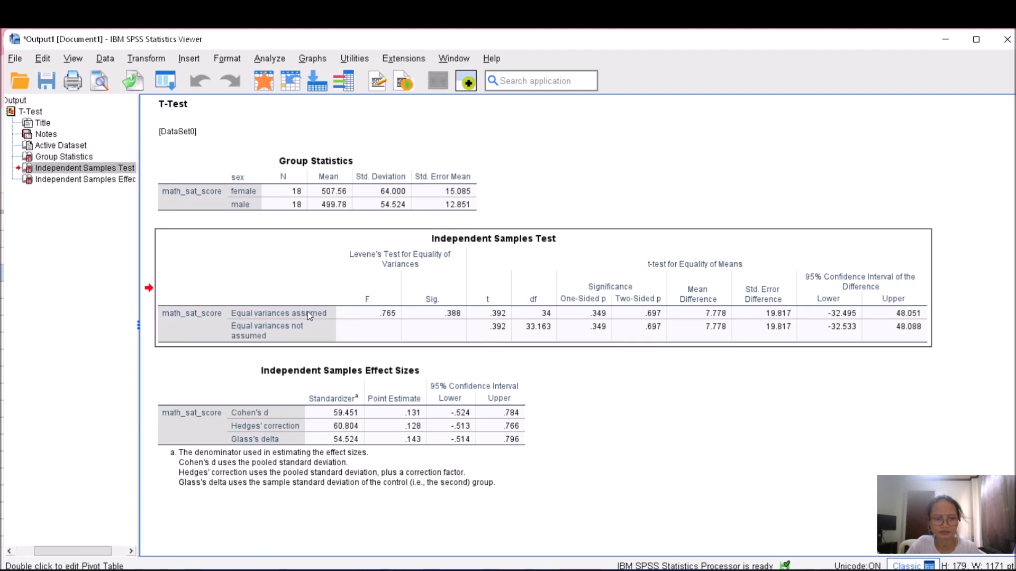
pyautogui.rightClick(309, 315)
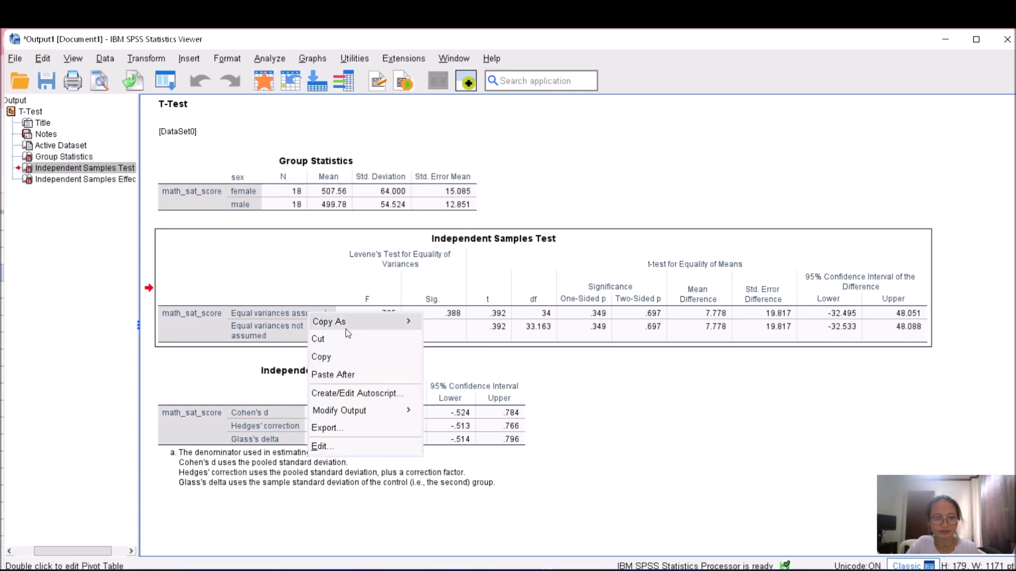
pyautogui.click(320, 356)
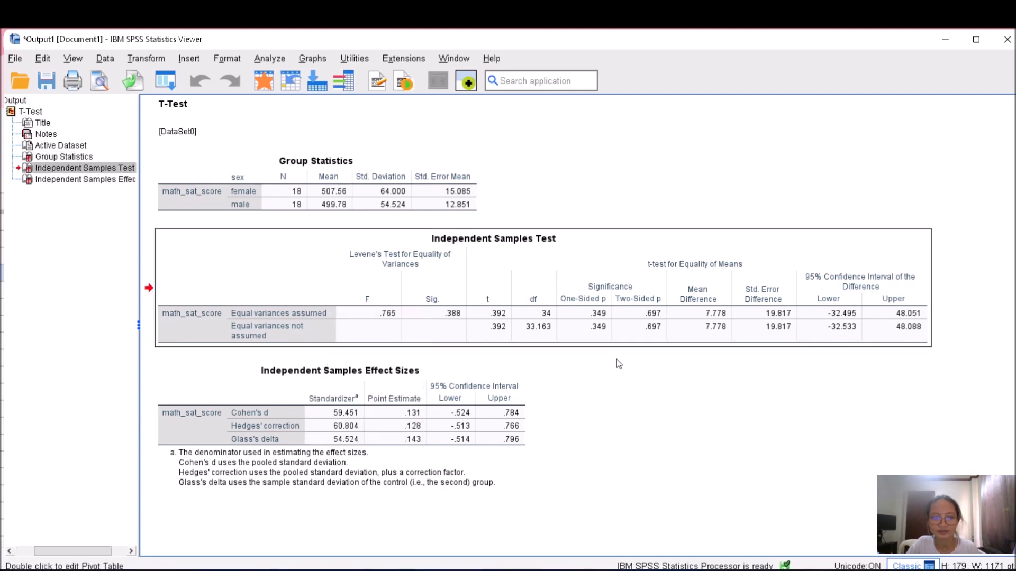
# Paste the Independent Samples Test table into the spreadsheet at cell I13
pyautogui.moveTo(608, 568)
pyautogui.click(540, 521)
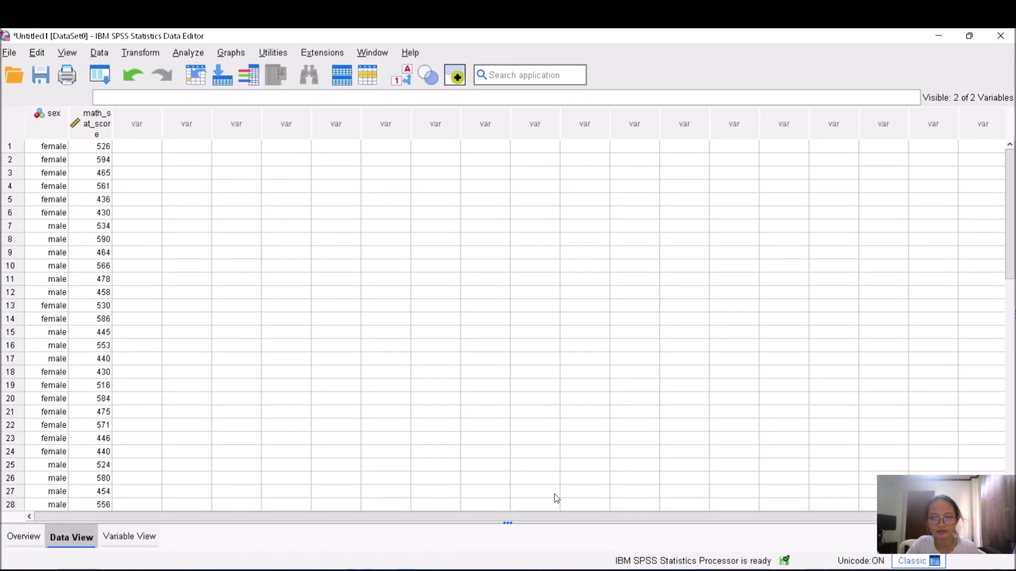
pyautogui.moveTo(583, 569)
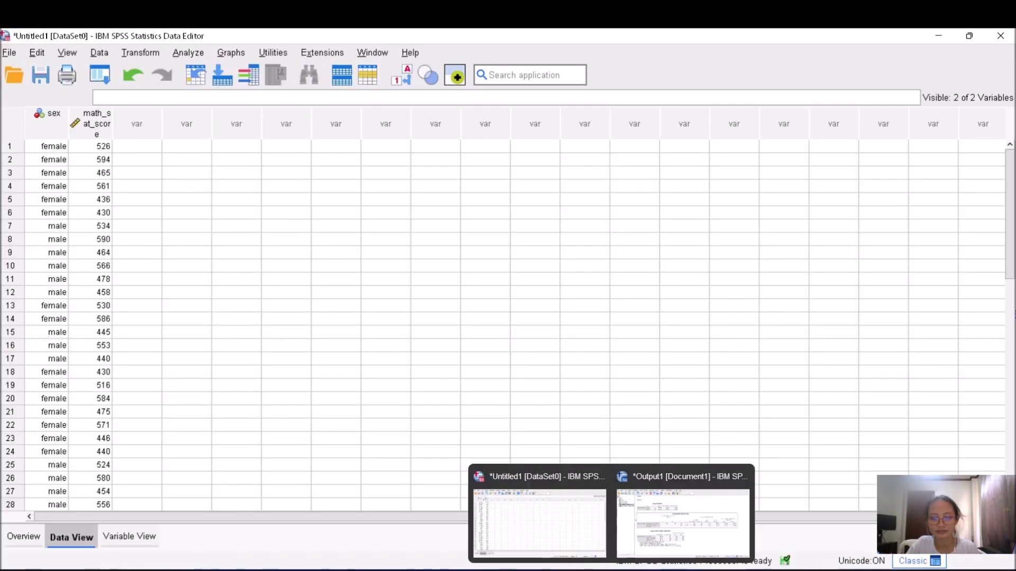
pyautogui.click(639, 569)
pyautogui.click(506, 431)
pyautogui.hotkey('ctrl', 'v')
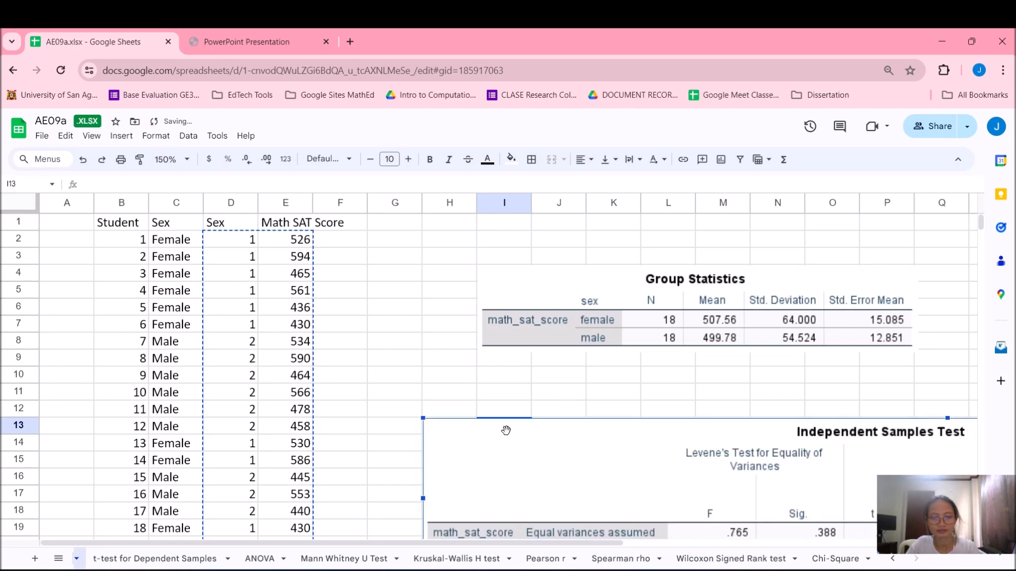
# Scroll through the pasted Group Statistics and Independent Samples Test tables to review the t-test results
pyautogui.scroll(-4, 587, 444)
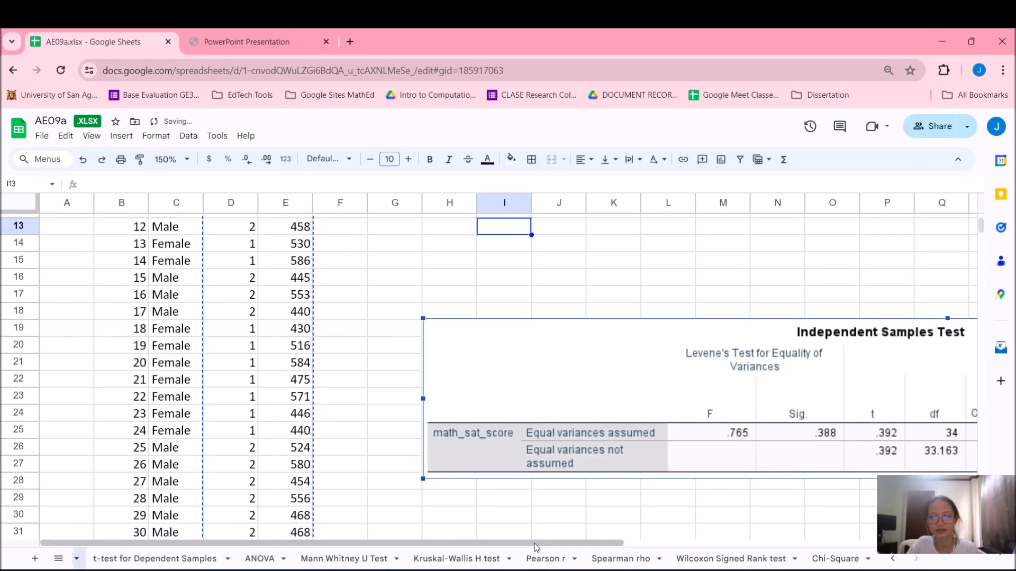
pyautogui.scroll(4, 582, 418)
pyautogui.moveTo(569, 450); pyautogui.dragTo(598, 428)
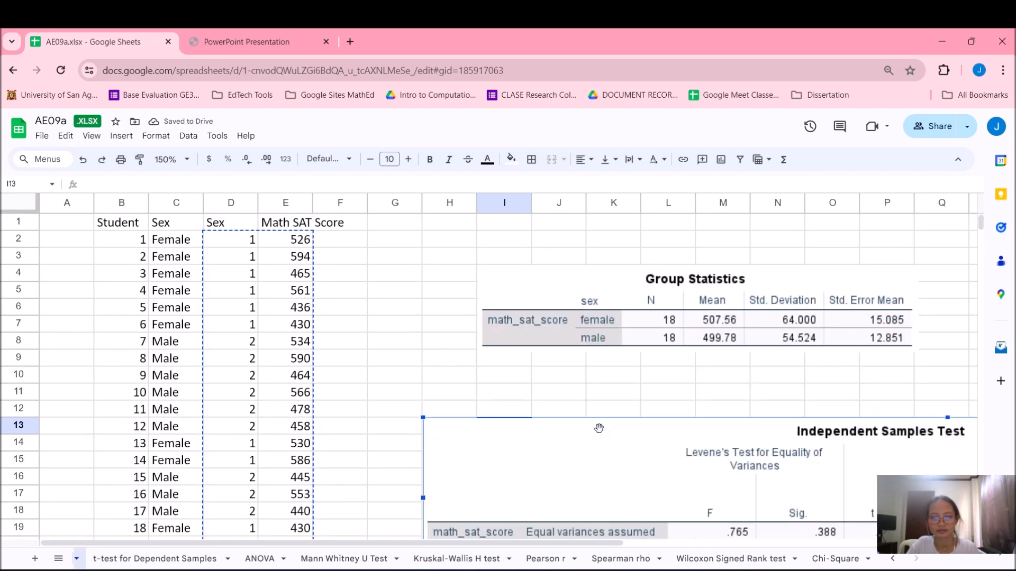
pyautogui.click(488, 377)
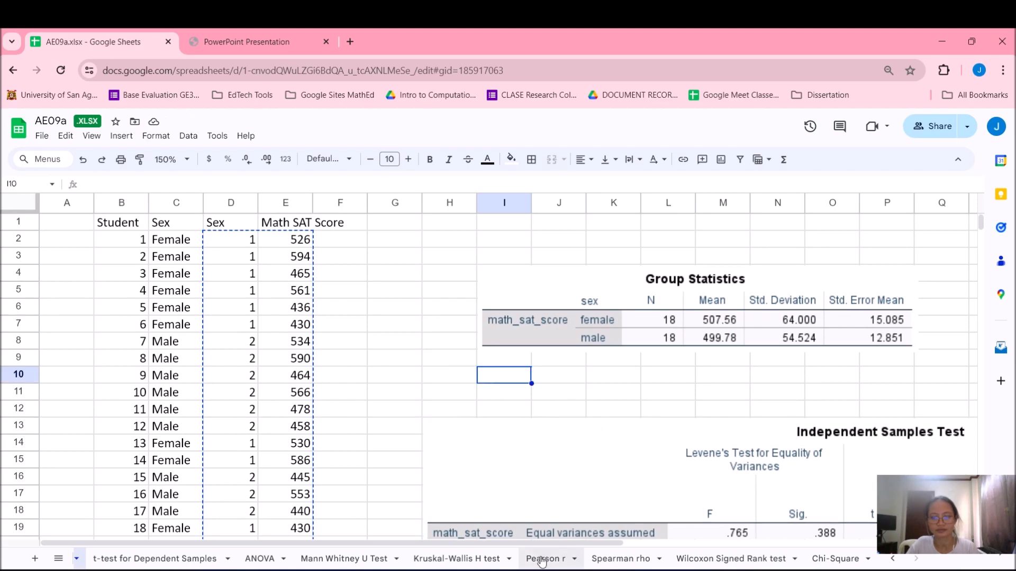
pyautogui.moveTo(567, 544); pyautogui.dragTo(808, 569)
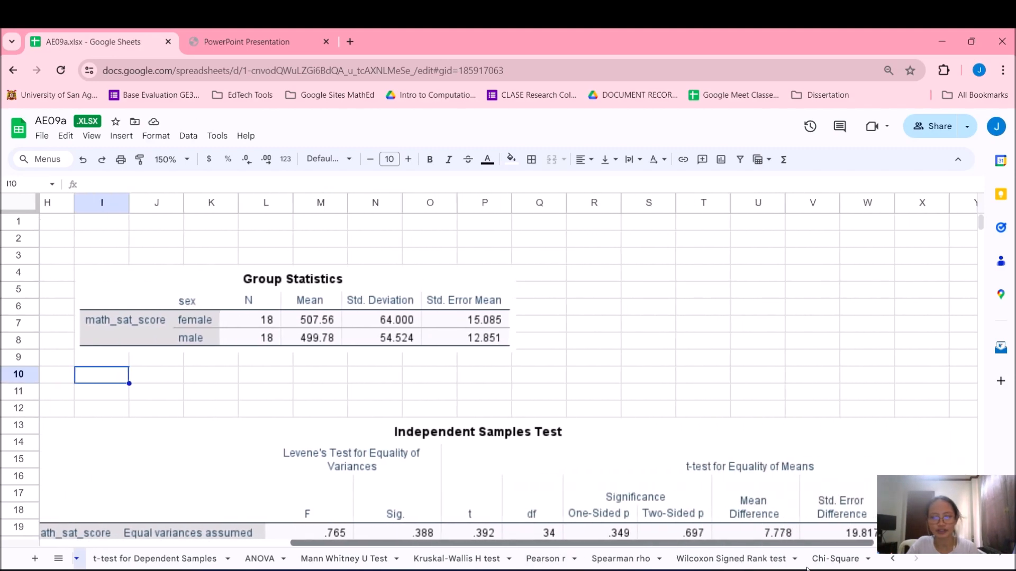
pyautogui.scroll(-3, 747, 376)
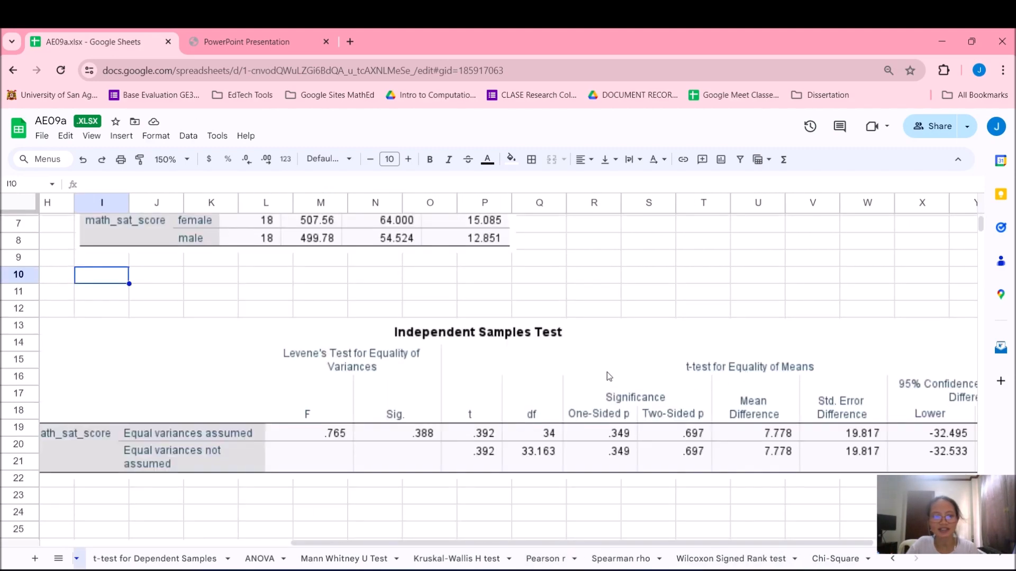
pyautogui.scroll(3, 406, 294)
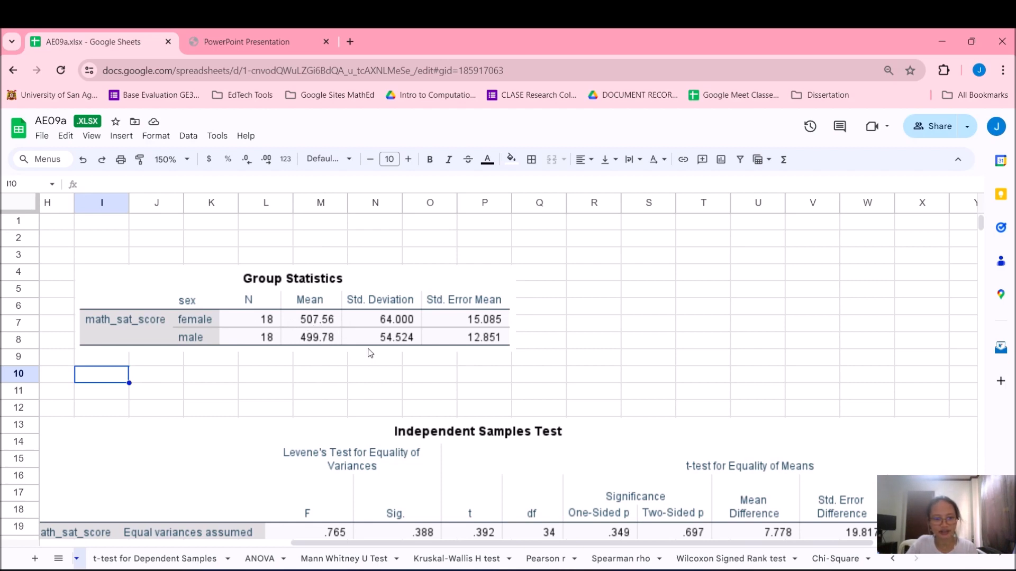
pyautogui.scroll(-2, 574, 352)
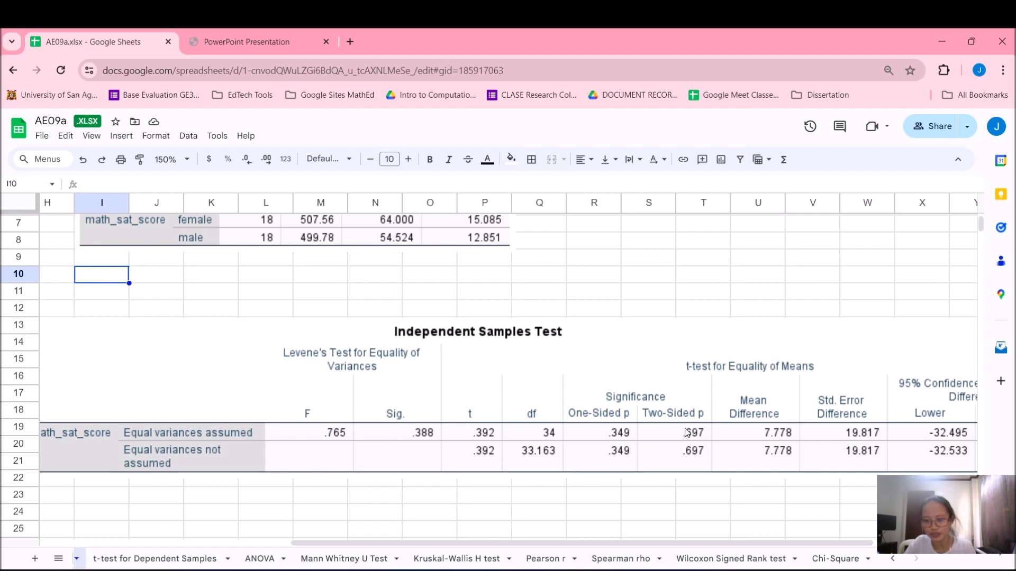
pyautogui.moveTo(688, 544); pyautogui.dragTo(794, 553)
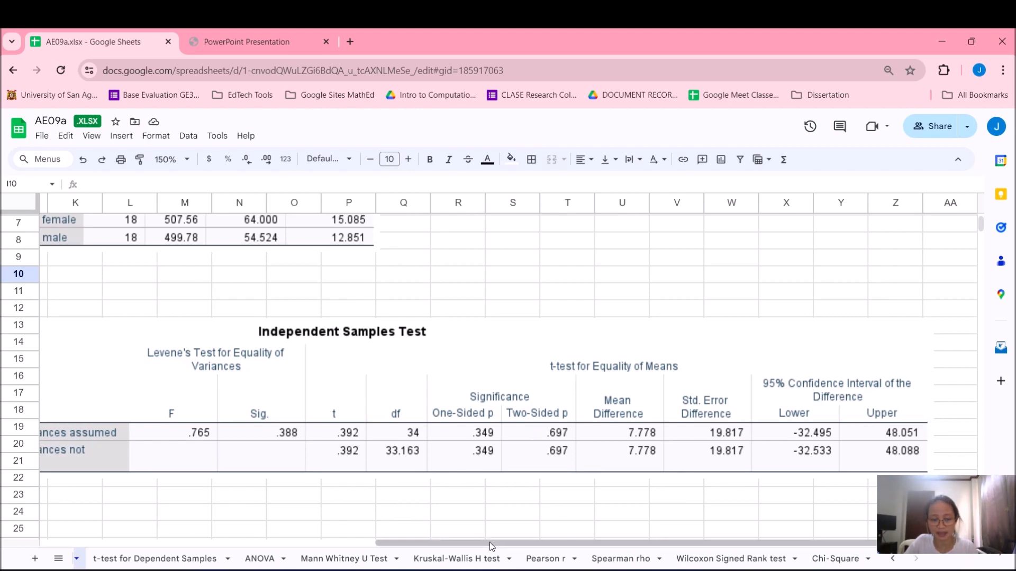
pyautogui.moveTo(491, 543); pyautogui.dragTo(210, 456)
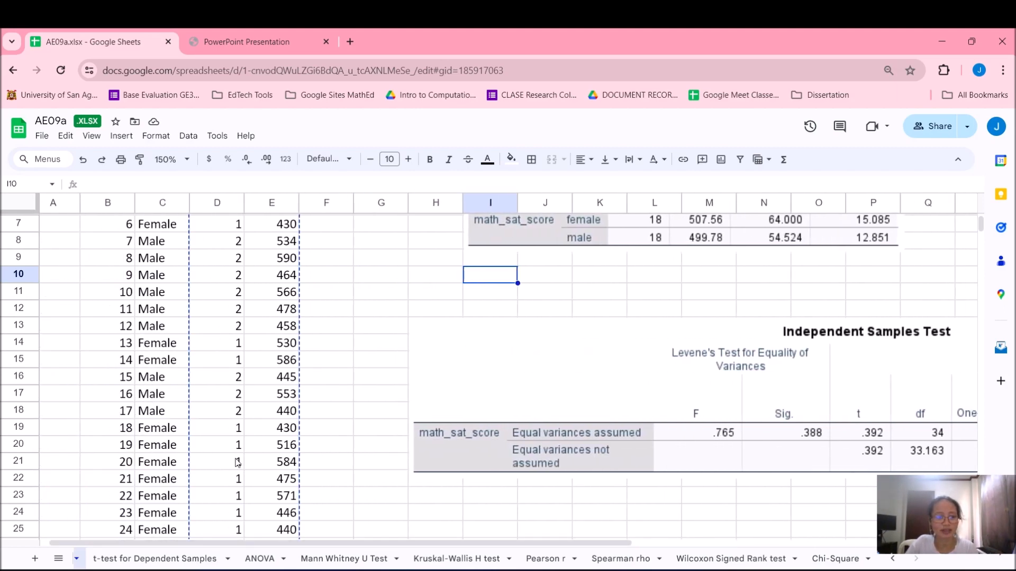
pyautogui.scroll(2, 249, 459)
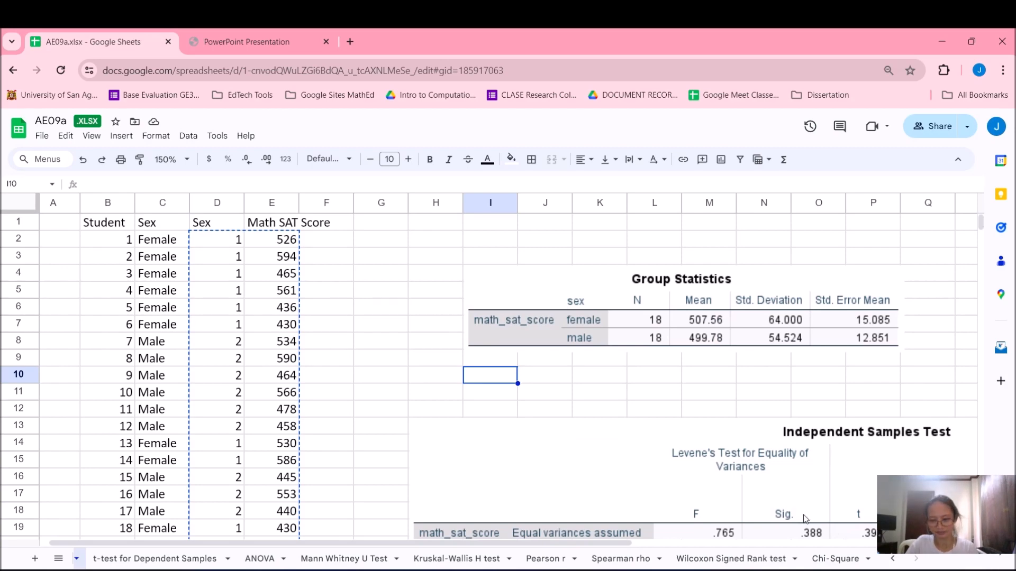
pyautogui.moveTo(602, 550); pyautogui.dragTo(808, 547)
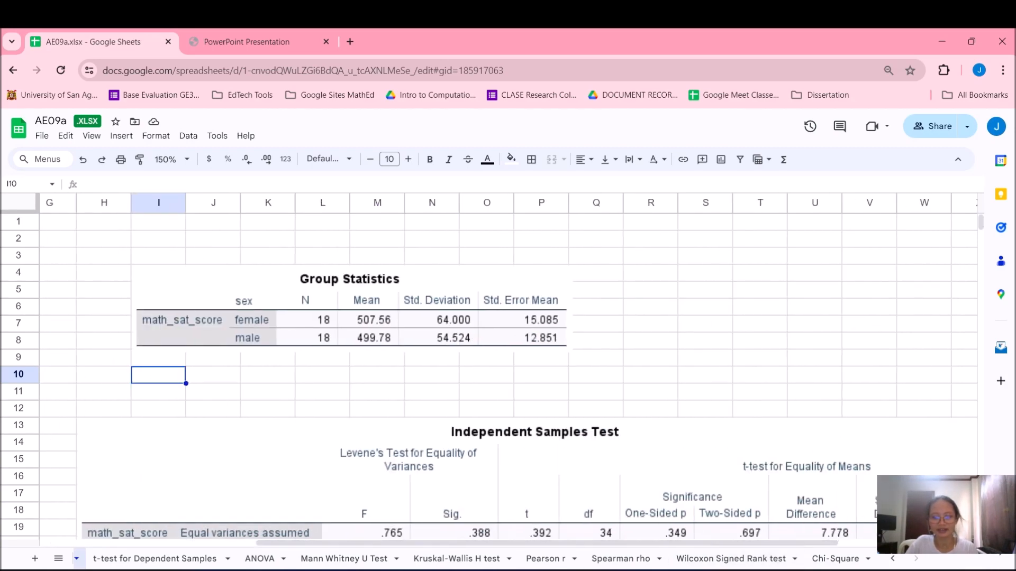
# Return to the output viewer and select the Independent Samples Effect Sizes table
pyautogui.moveTo(613, 569)
pyautogui.click(700, 515)
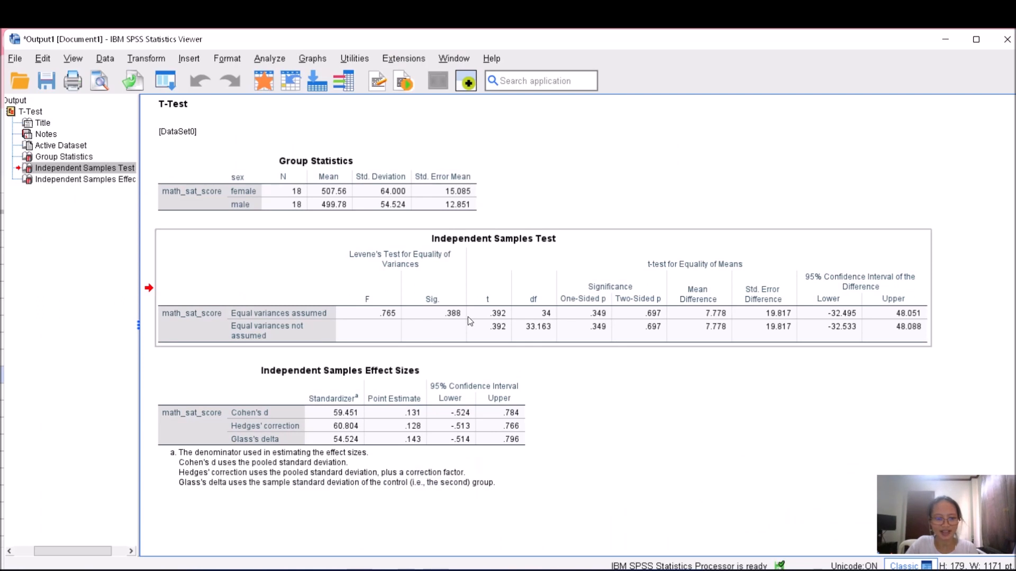
pyautogui.click(372, 361)
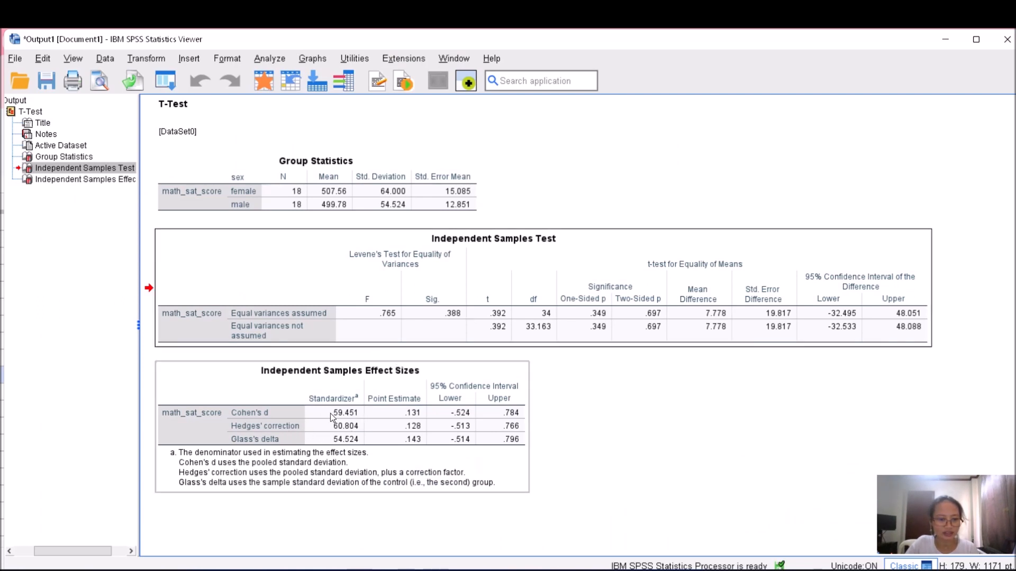